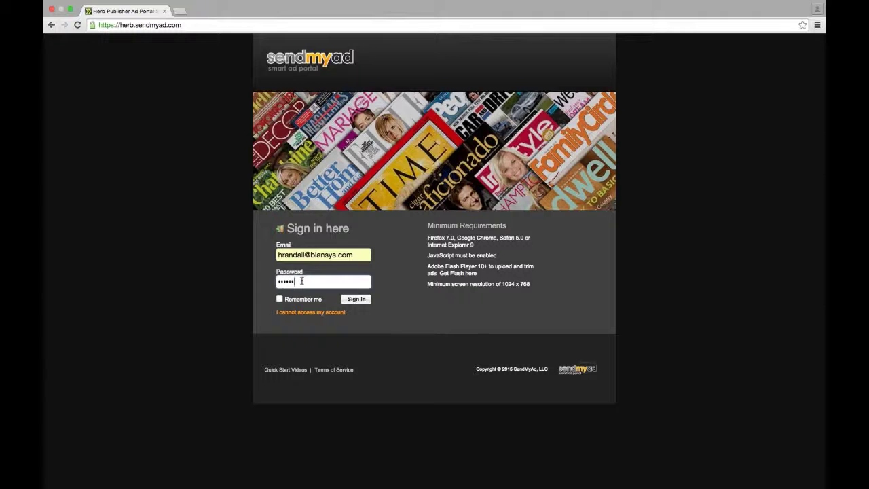
Sign in to the ad portal with the account password and show the browser window in full screen.
type("••")
key("Return")
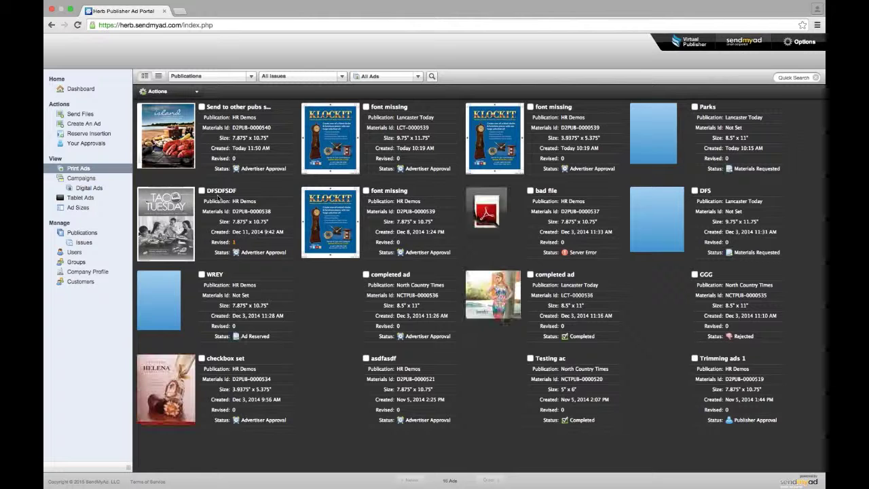
key("ctrl+super+f")
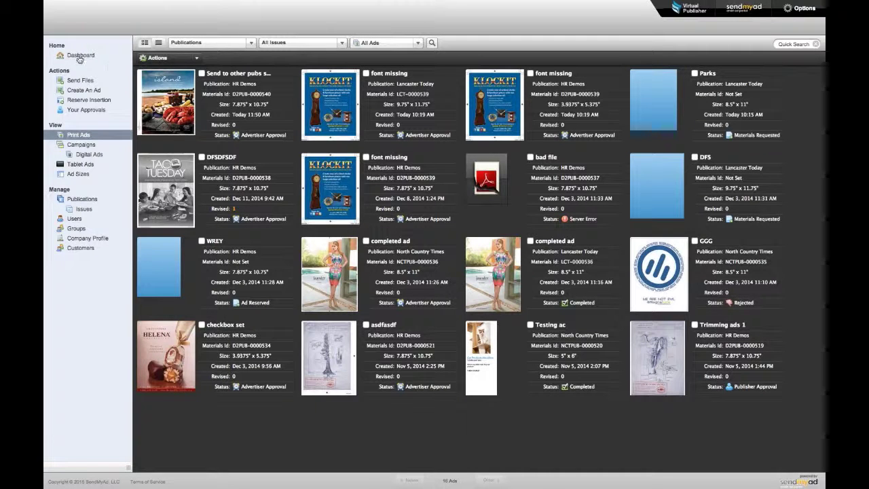
Open the Issues list and clear the North Country Times filter so that issues of all publications are listed.
left_click(85, 210)
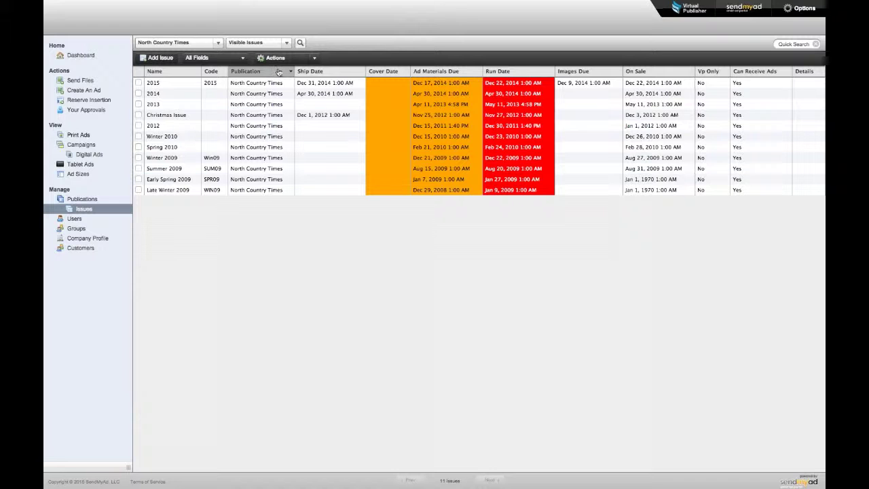
left_click(216, 43)
left_click(186, 22)
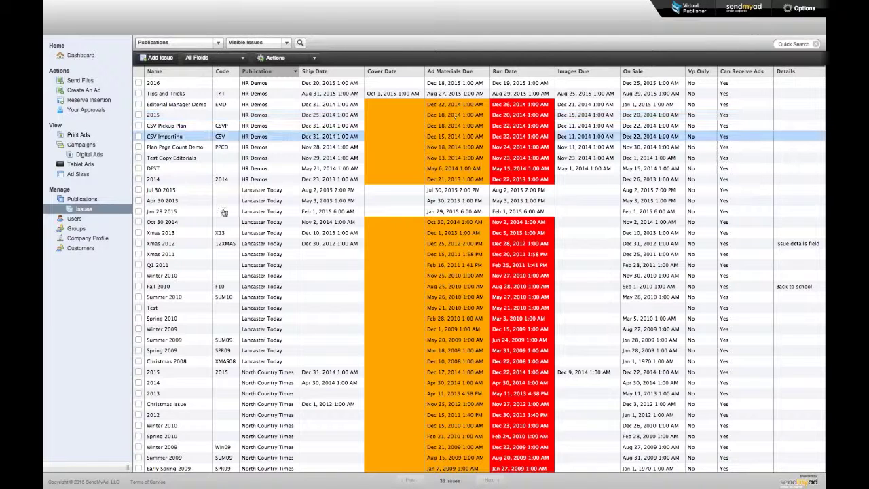
Open the HR Demos publication for editing and show its issues.
left_click(91, 201)
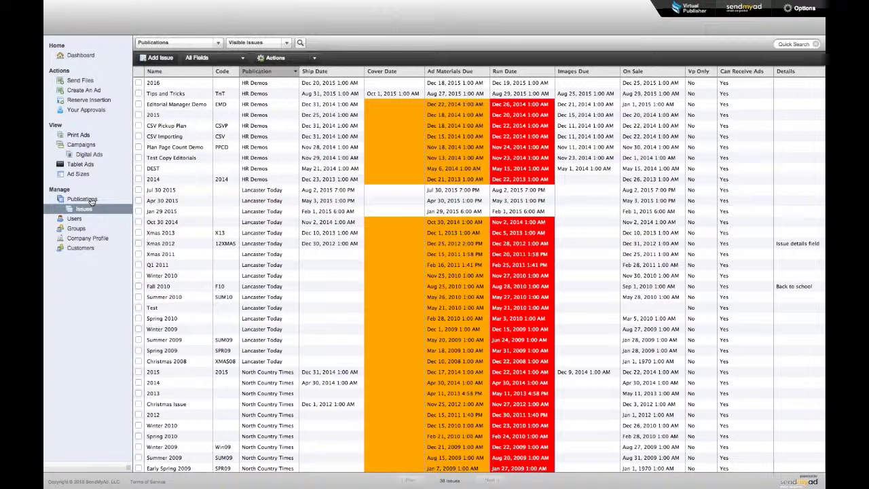
double_click(213, 120)
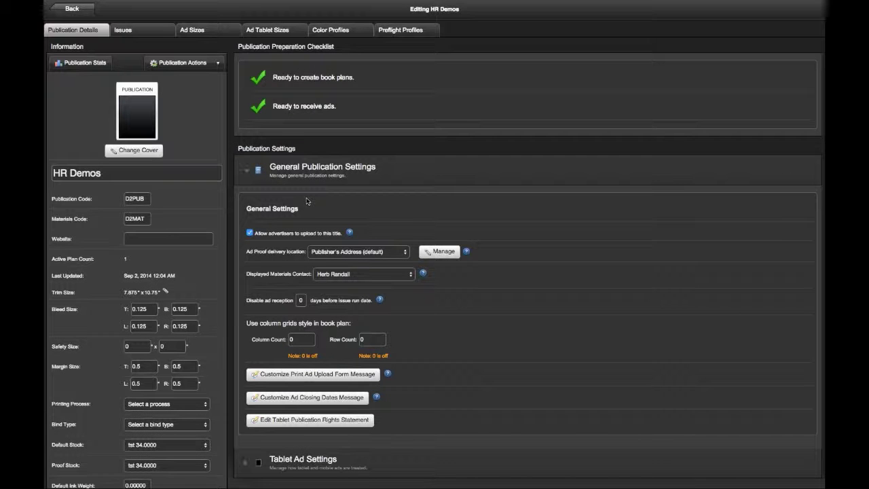
left_click(135, 34)
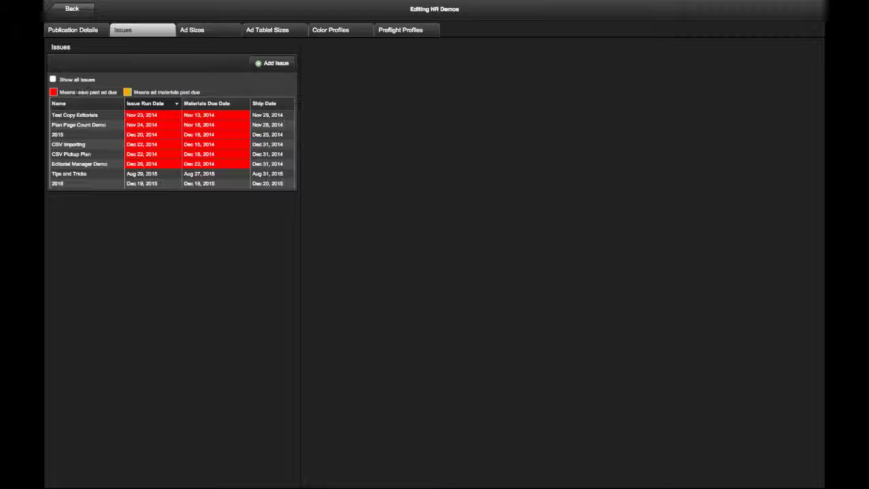
Open the details of the Tips and Tricks issue in the HR Demos publication.
left_click(53, 79)
left_click(92, 183)
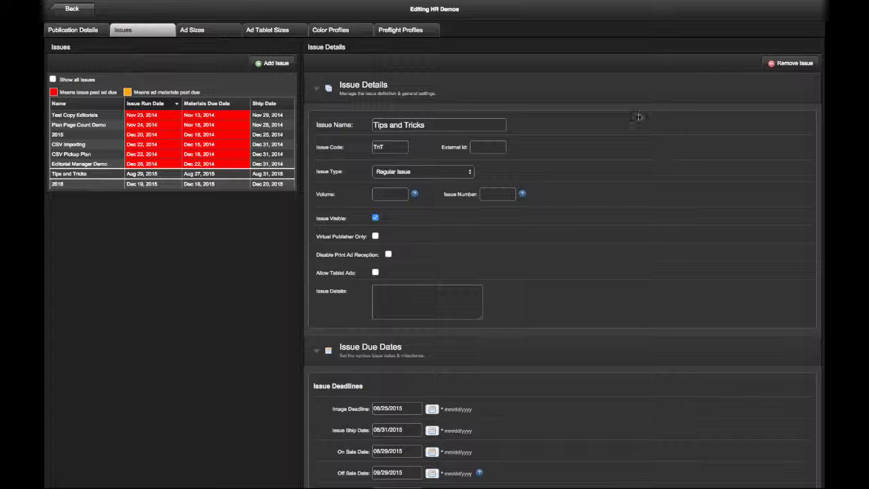
scroll(582, 138, "down", 3)
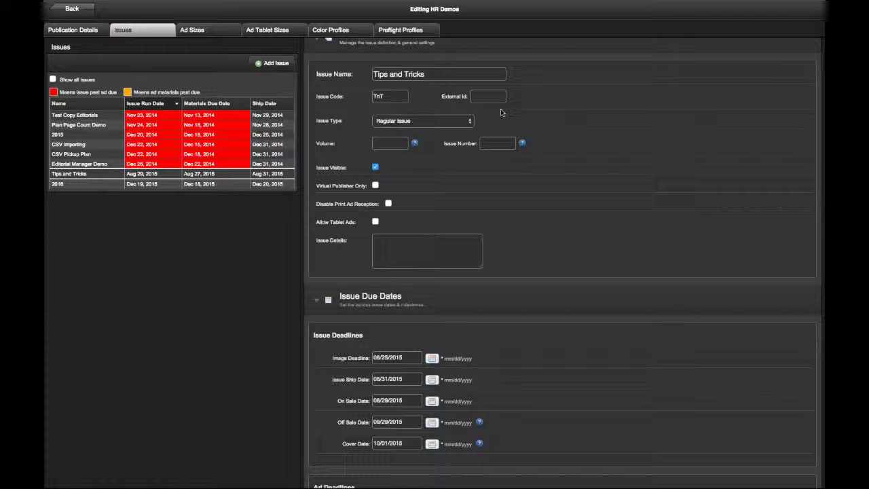
Look at the issue type choices for Tips and Tricks, and switch Issue Visible off and back on.
left_click(469, 120)
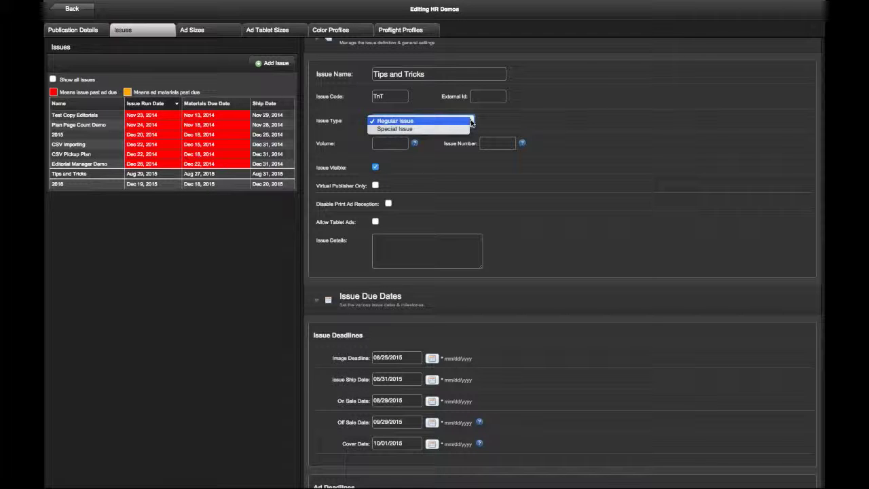
left_click(513, 121)
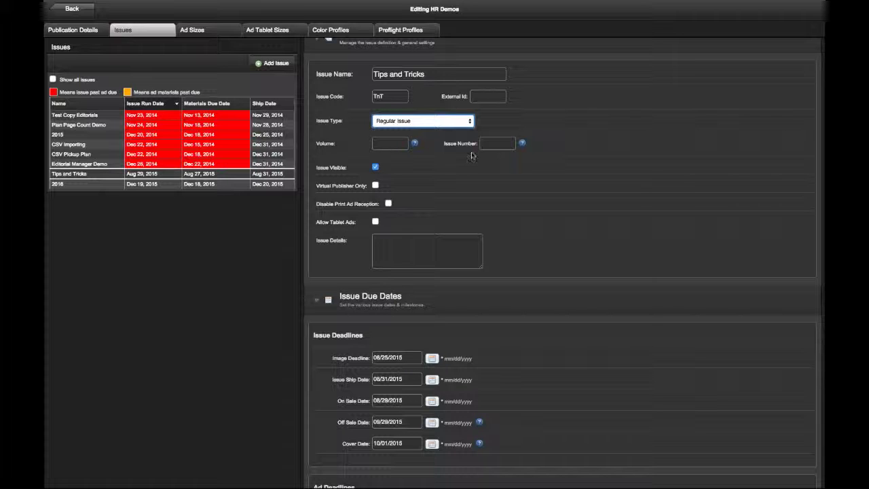
left_click(375, 167)
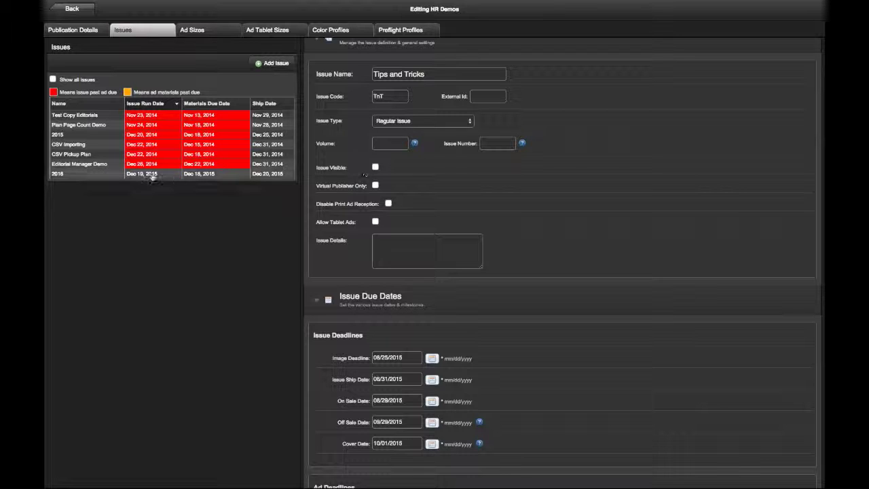
left_click(375, 167)
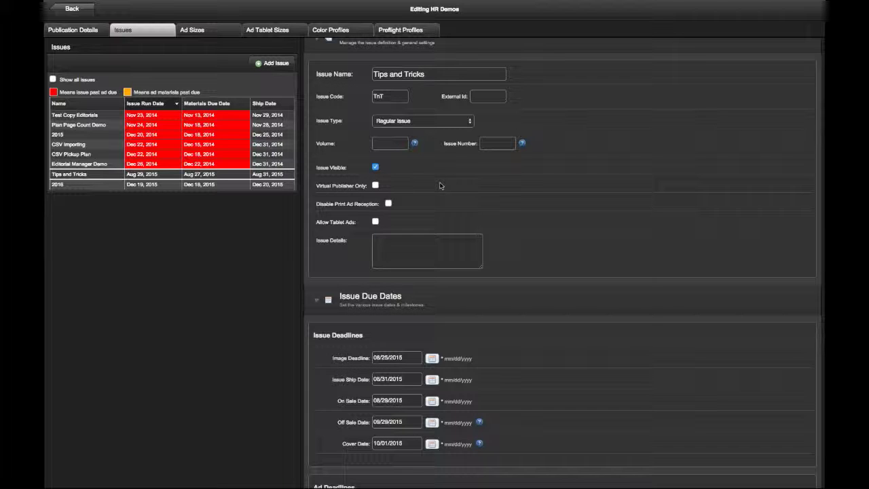
Turn on Disable Print Ad Reception for the Tips and Tricks issue and turn it off again.
left_click(388, 203)
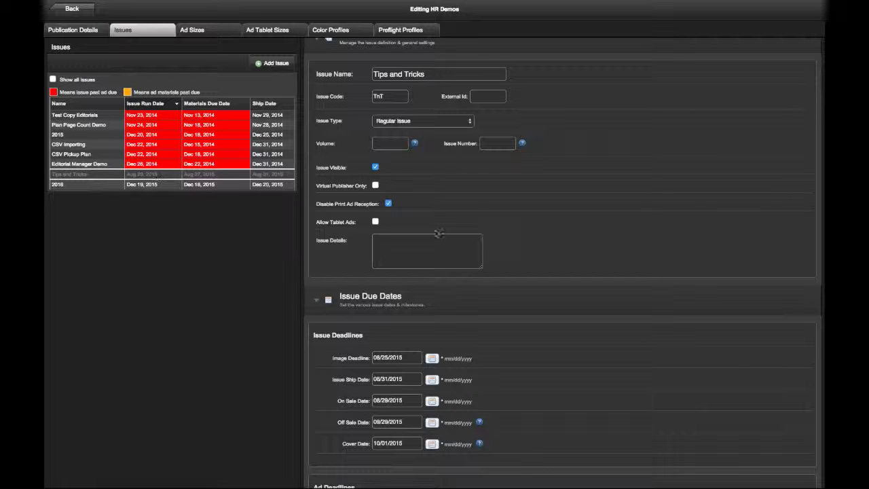
left_click(387, 204)
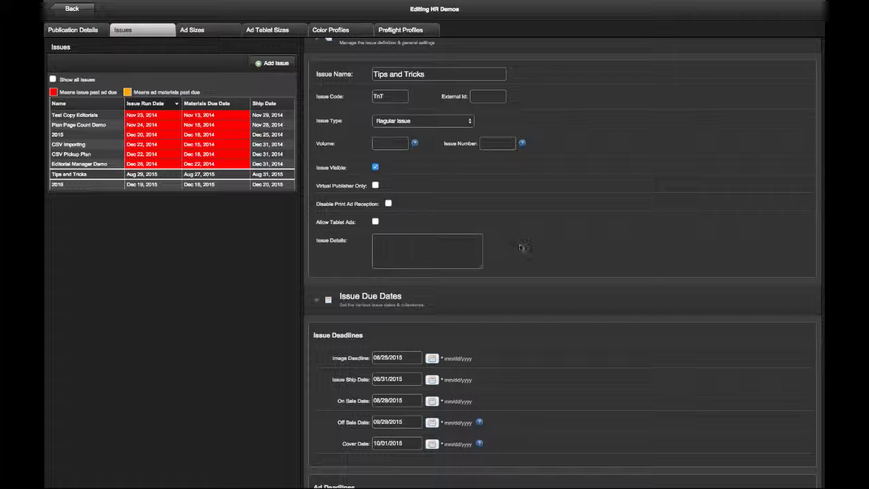
Review the due dates and ad deadlines of the Tips and Tricks issue along with the HR Demos publication details.
scroll(520, 248, "down", 3)
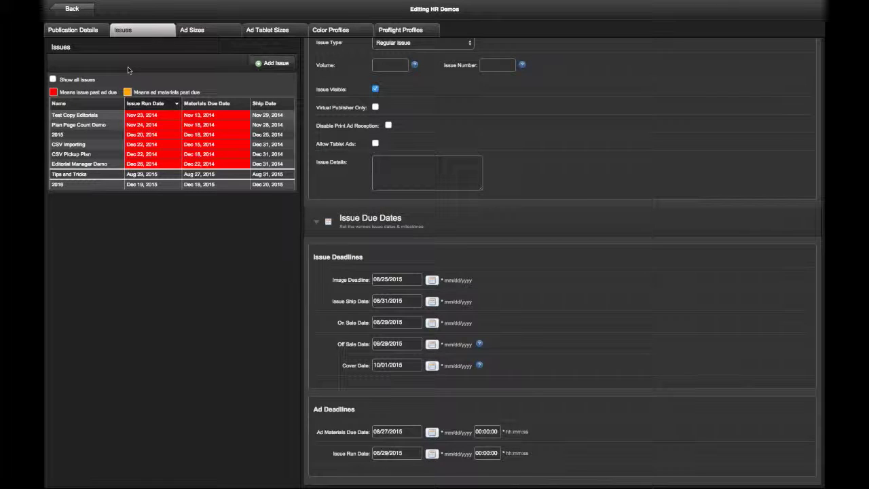
left_click(87, 33)
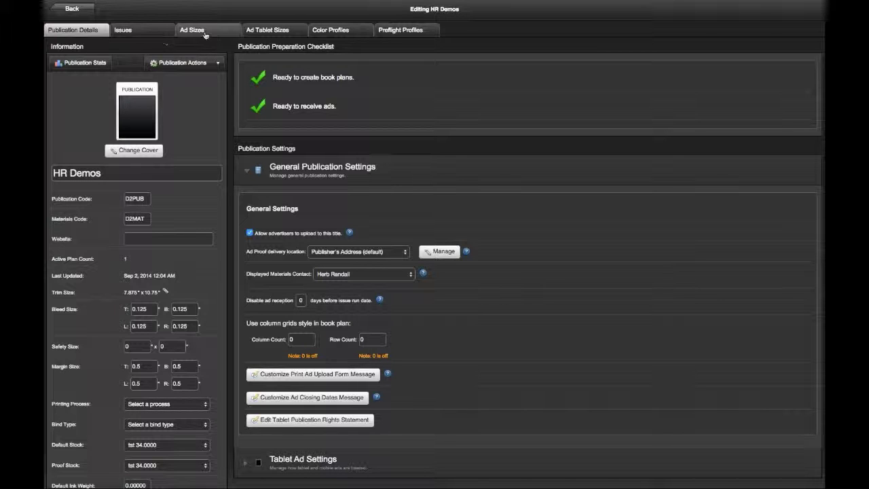
left_click(157, 34)
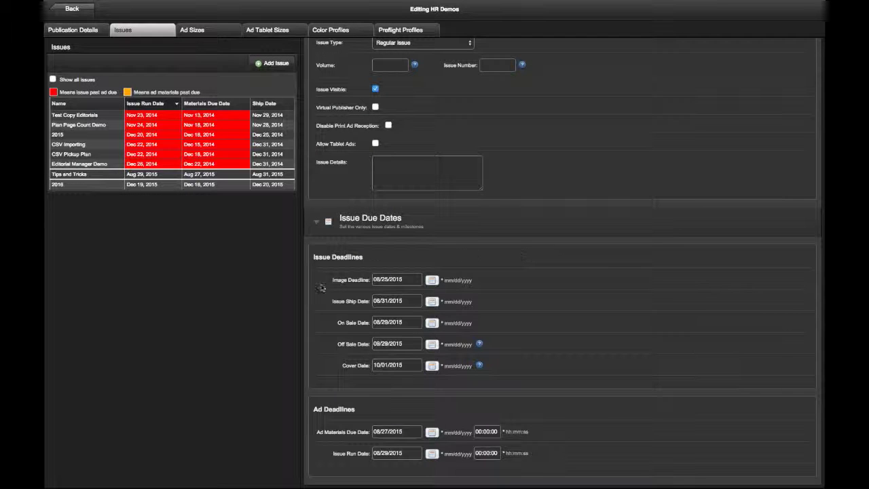
mouse_move(326, 285)
scroll(537, 196, "up", 4)
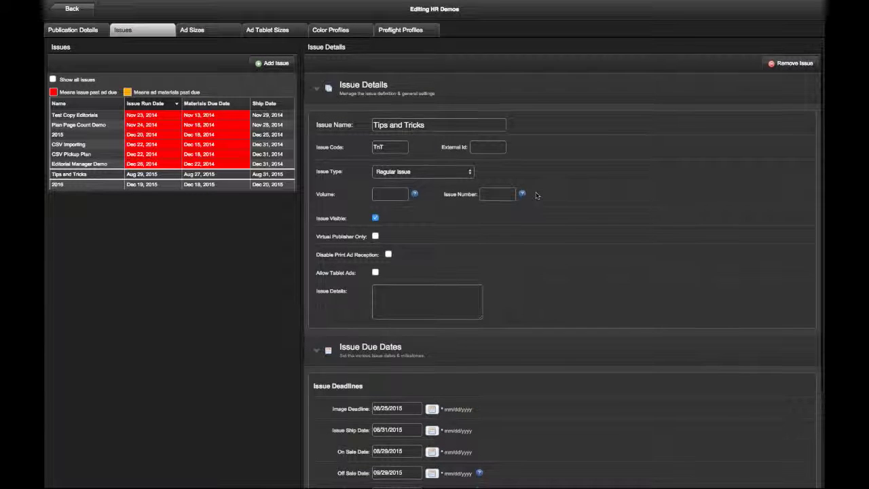
Leave the HR Demos publication, return to the full Issues list and sort it by Ad Materials Due.
left_click(73, 9)
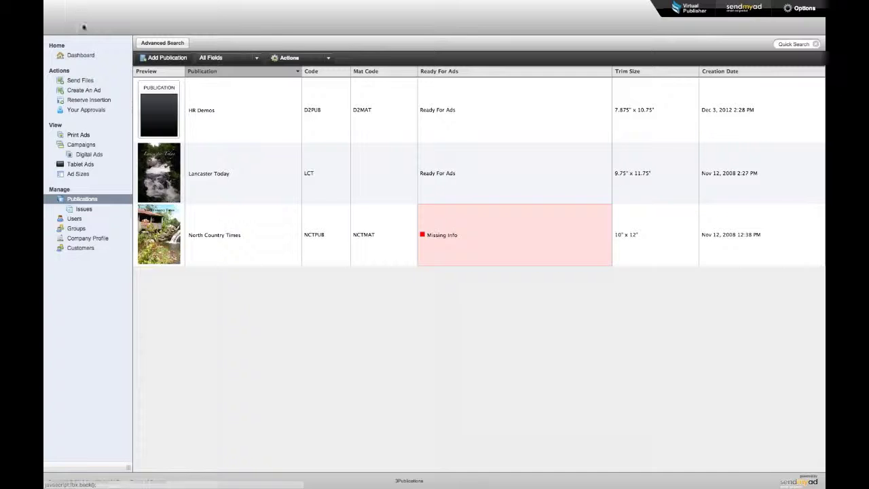
left_click(82, 209)
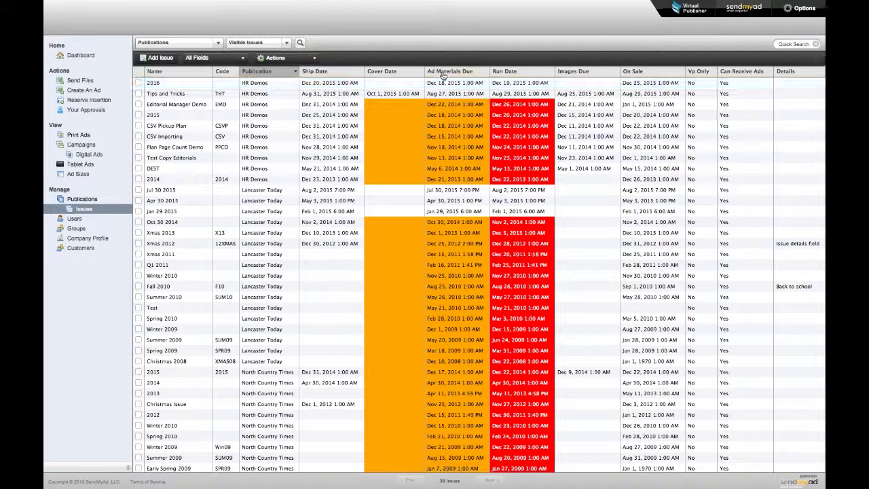
left_click(467, 72)
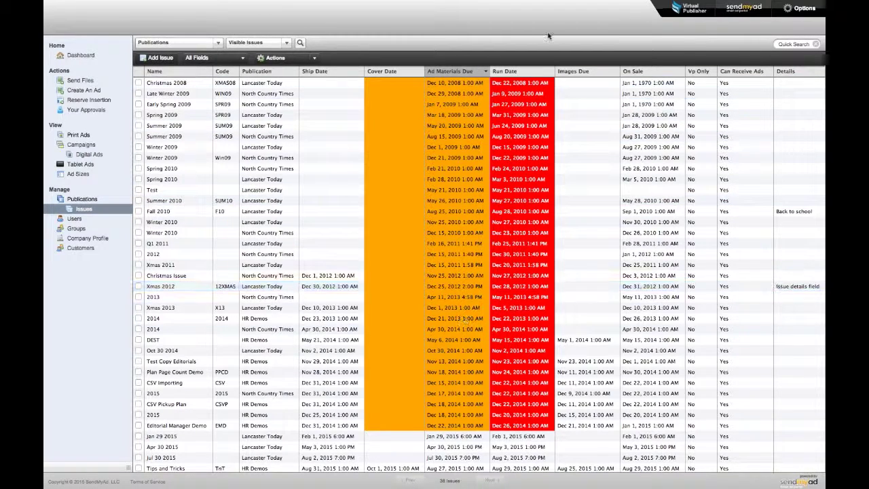
Sort the issues by Run Date in ascending and descending order, by Publication, and finally by Name.
left_click(516, 71)
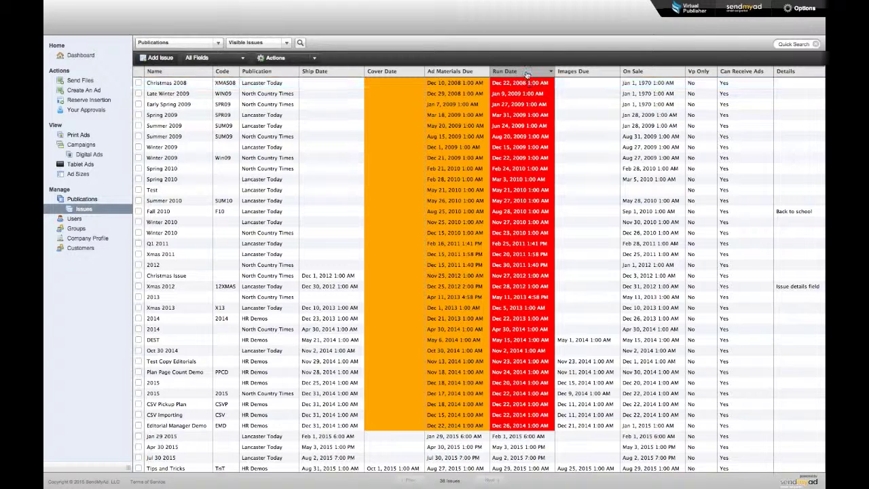
left_click(527, 73)
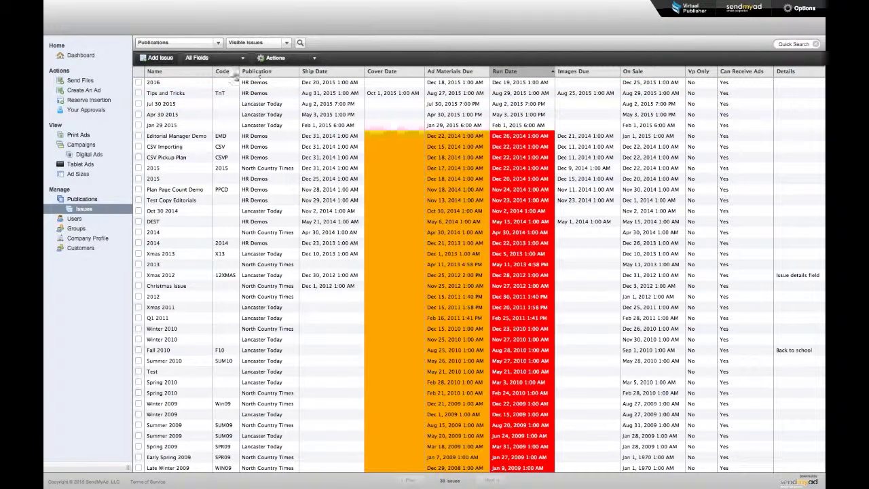
left_click(258, 72)
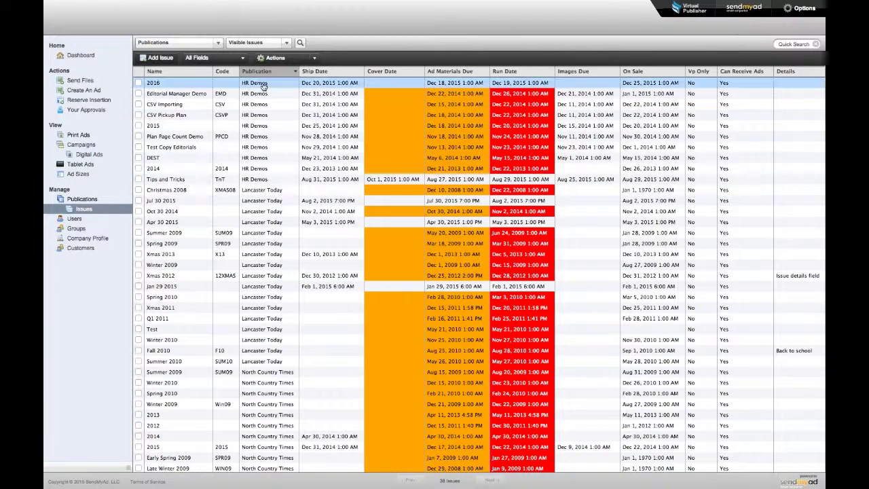
left_click(180, 72)
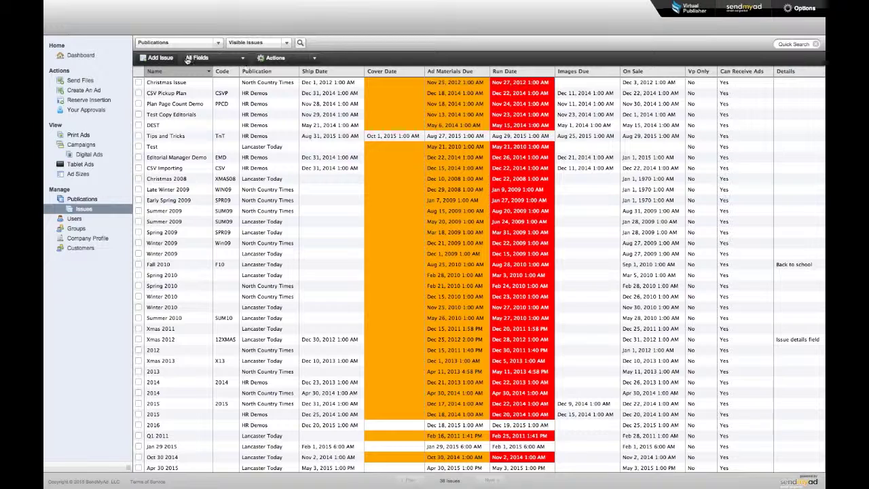
Create a new table view named Limited for the Issues list.
left_click(243, 60)
left_click(238, 59)
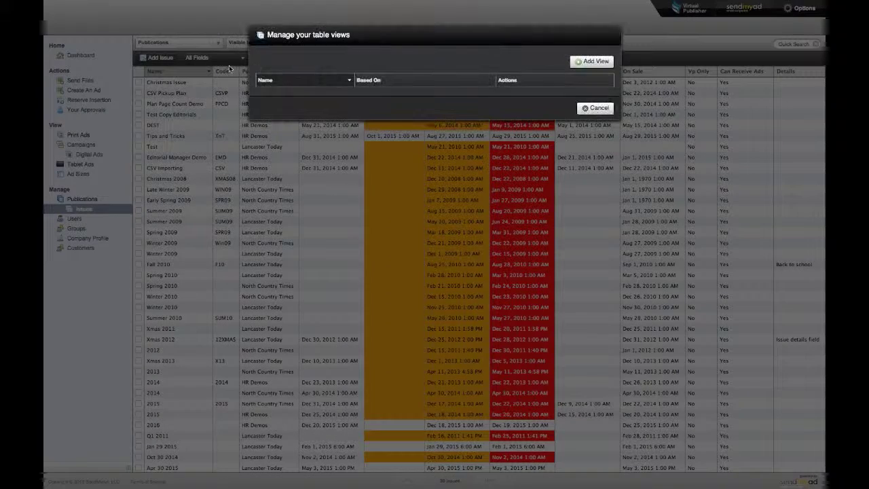
left_click(589, 60)
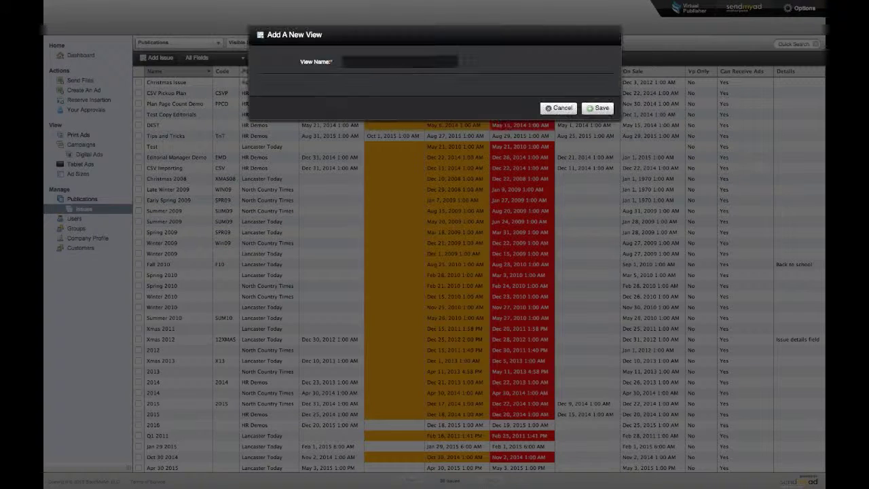
type("Limits")
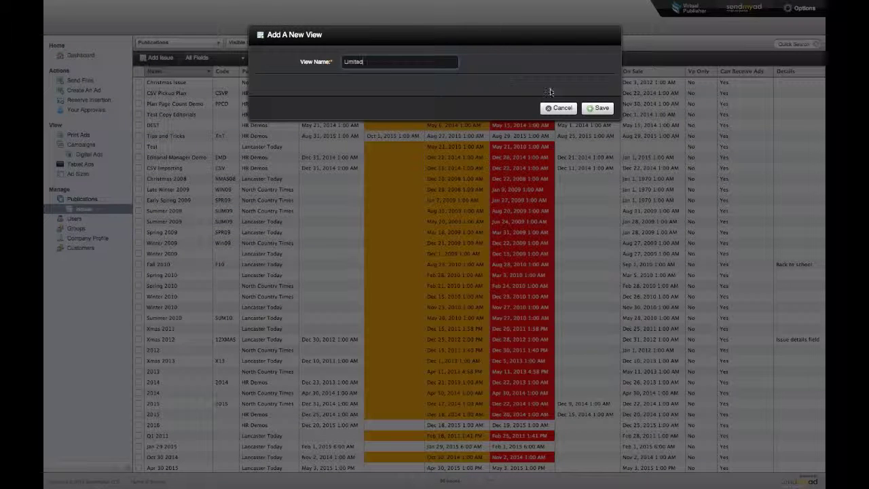
left_click(599, 108)
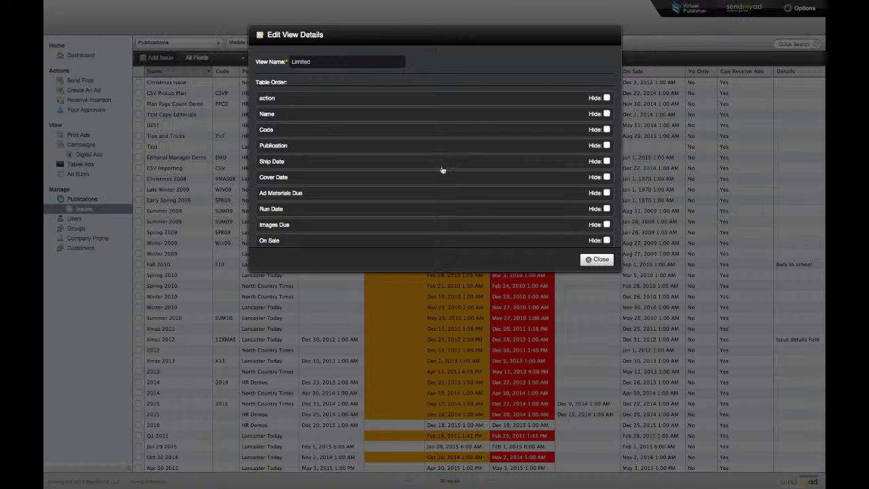
Hide the Vp Only, On Sale, Images Due, Ship Date and Cover Date columns in the Limited view.
scroll(438, 172, "down", 3)
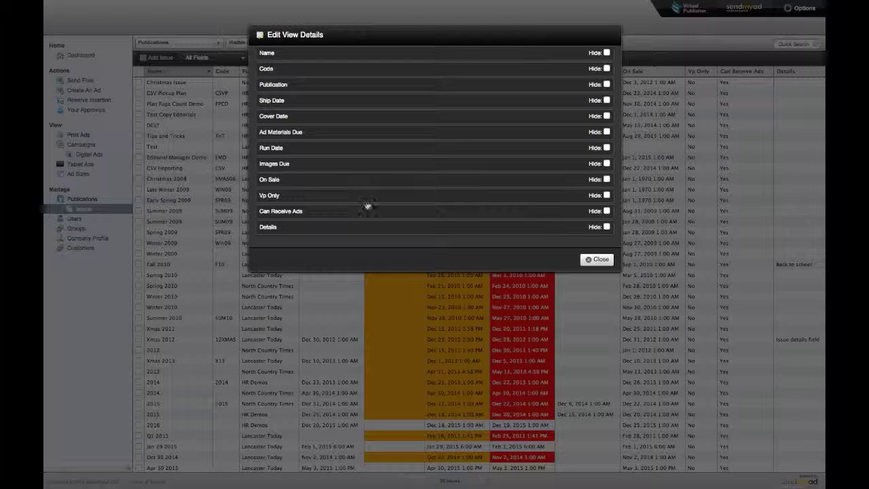
left_click(606, 195)
left_click(606, 180)
left_click(606, 163)
scroll(406, 142, "up", 2)
left_click(606, 131)
left_click(606, 146)
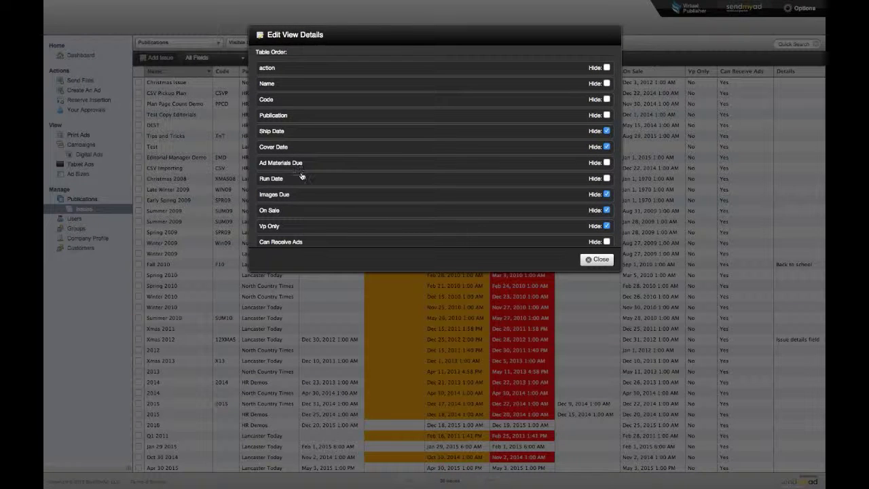
Move the Run Date column directly after Publication in the Limited view's table order.
scroll(306, 174, "down", 1)
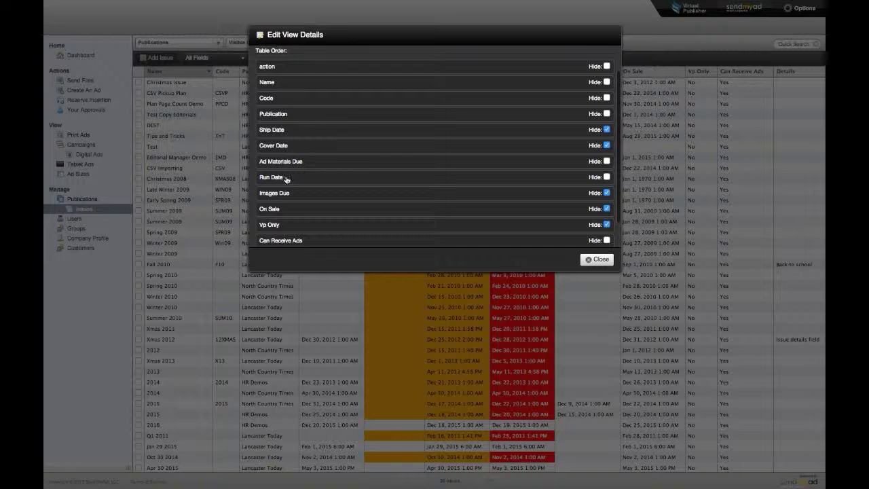
scroll(278, 177, "down", 1)
left_click_drag(278, 177, 278, 129)
Move the Can Receive Ads column ahead of Name in the Limited view's table order.
scroll(374, 176, "down", 2)
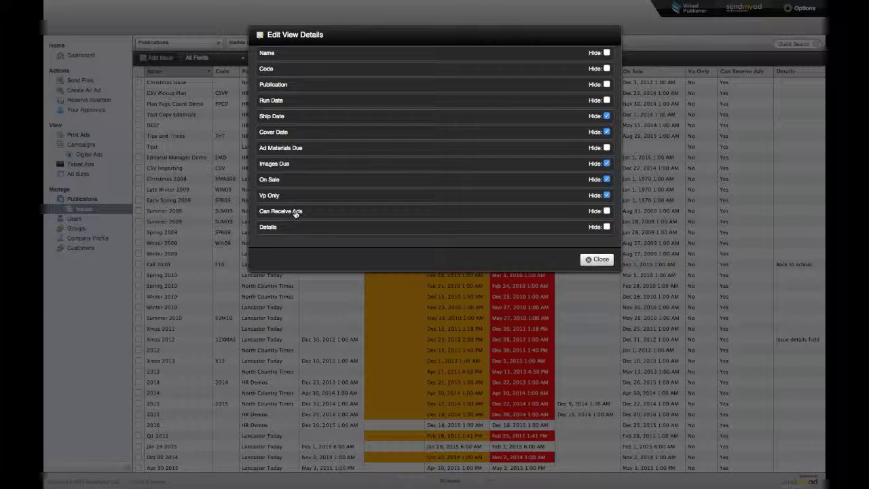
scroll(294, 214, "up", 2)
scroll(295, 214, "down", 2)
left_click_drag(294, 213, 294, 116)
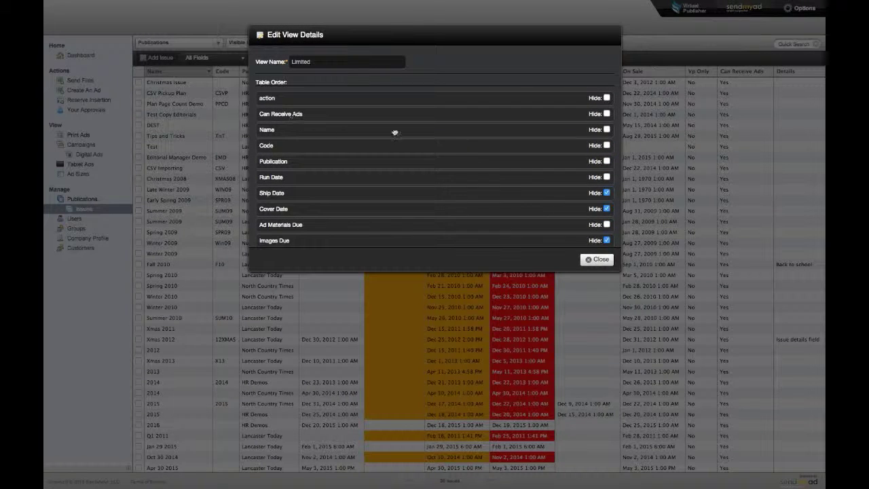
Close the Limited view's details and apply the Limited view to the Issues list.
left_click(597, 260)
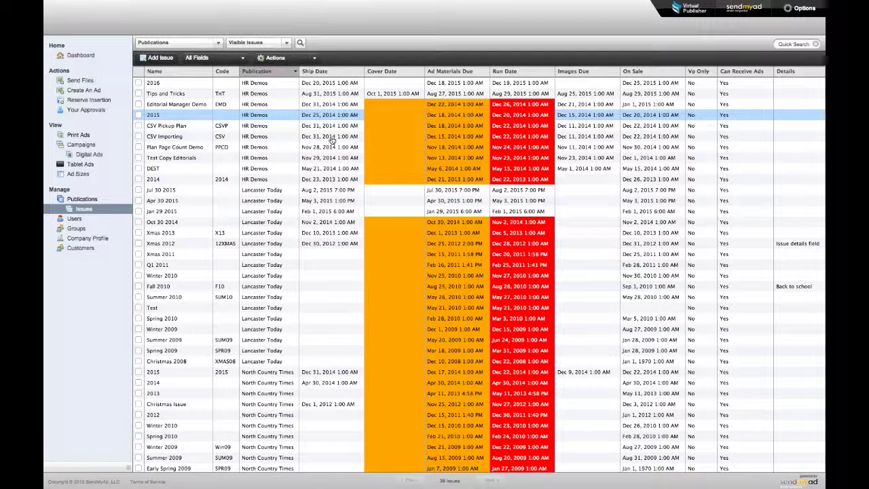
left_click(91, 209)
left_click(220, 58)
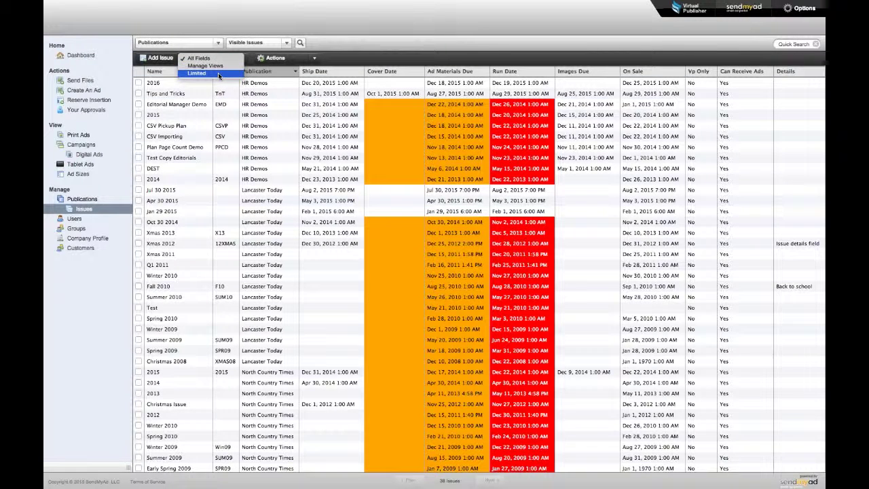
left_click(218, 74)
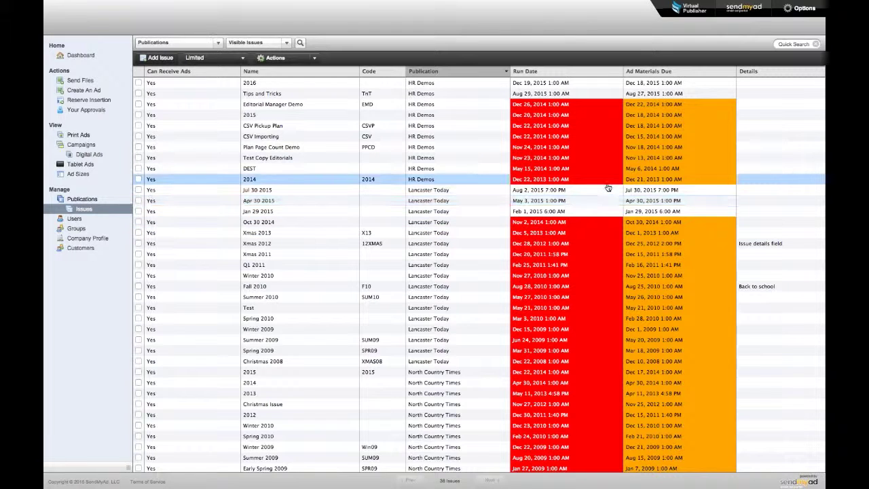
Download the Limited view of the Issues list as a CSV and open Limited.csv in Excel, hiding the Console and Preview windows.
left_click(299, 59)
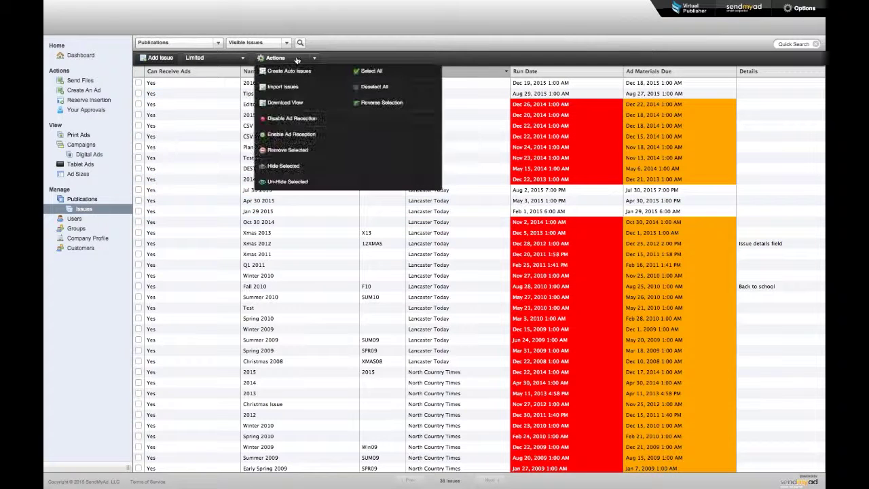
left_click(299, 103)
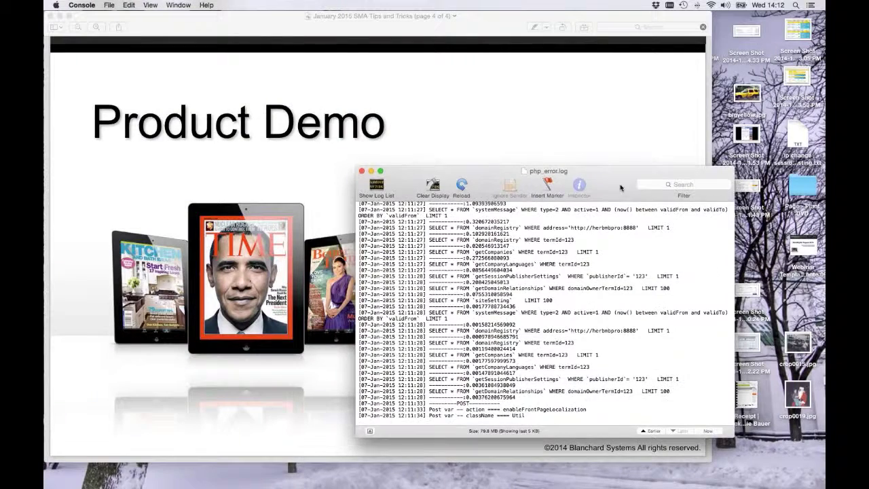
key("super+h")
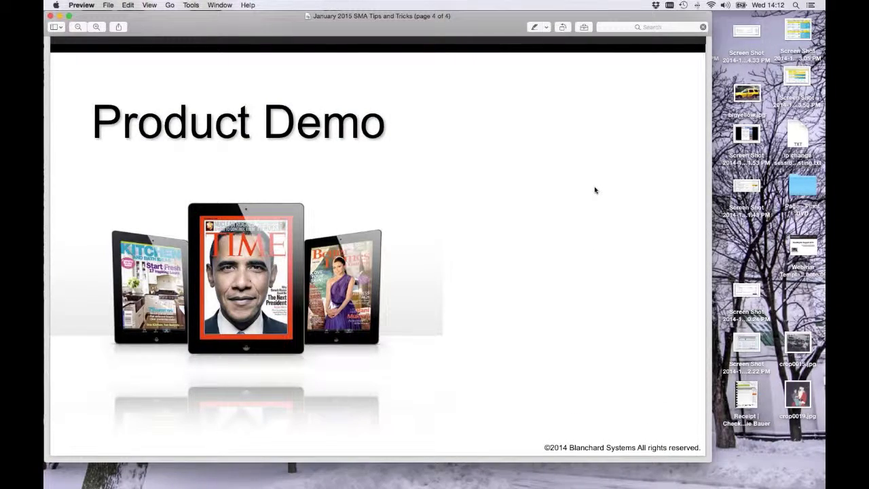
key("super+h")
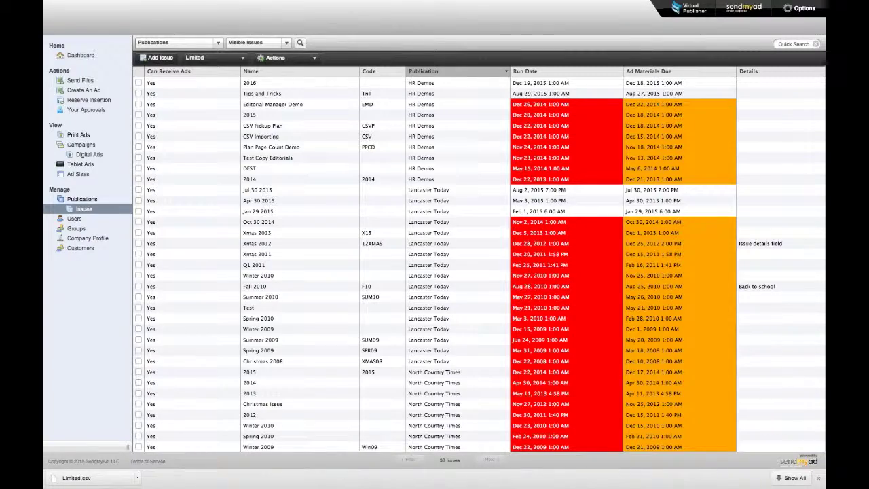
left_click(372, 221)
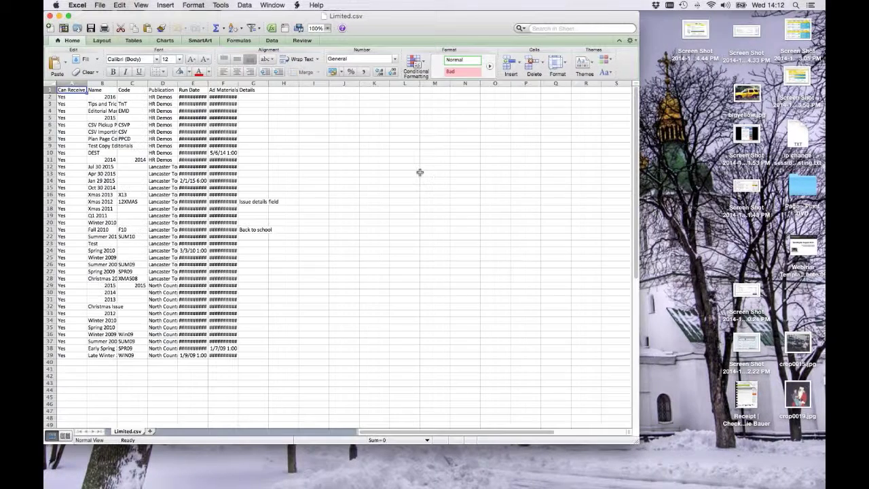
Widen the Run Date and Ad Materials Due columns to inspect Limited.csv, and return to the portal without saving the file.
left_click_drag(207, 86, 333, 86)
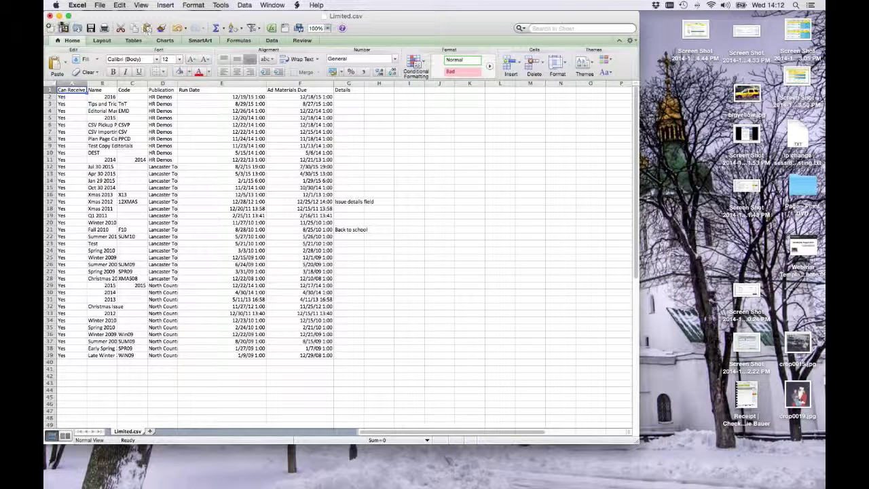
left_click(51, 15)
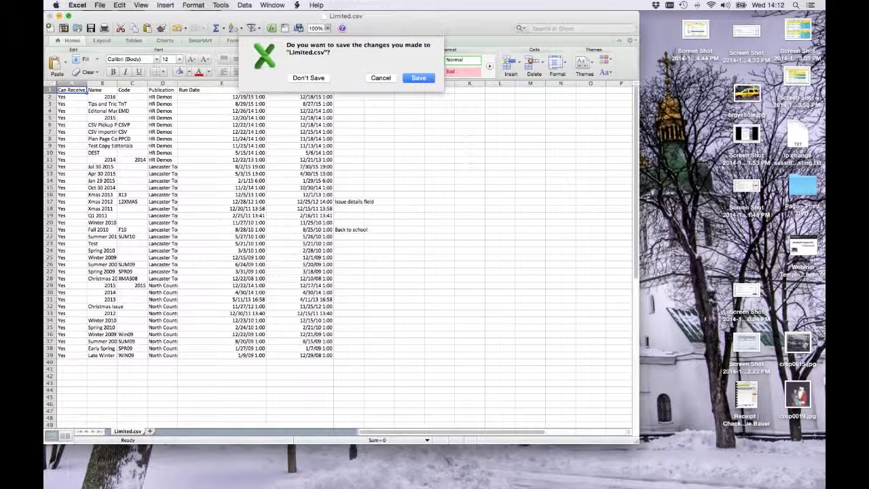
left_click(319, 79)
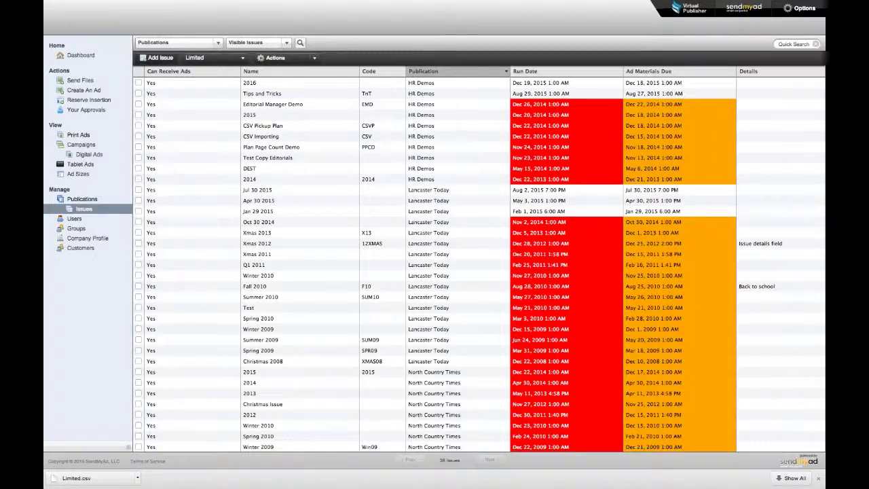
left_click(452, 222)
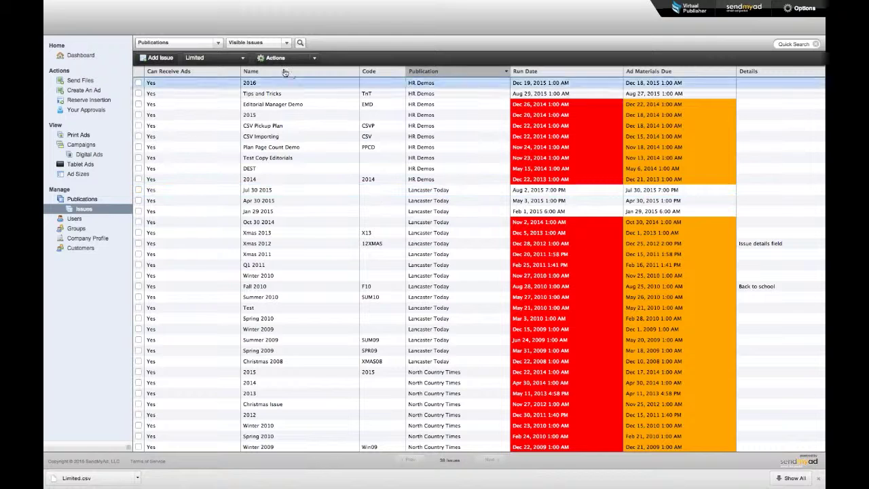
Switch the Issues list back to the All Fields view.
left_click(216, 57)
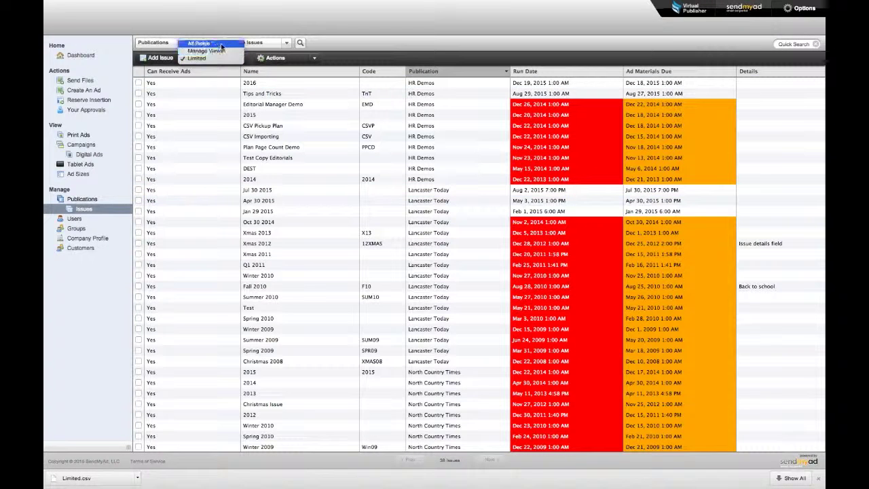
left_click(221, 44)
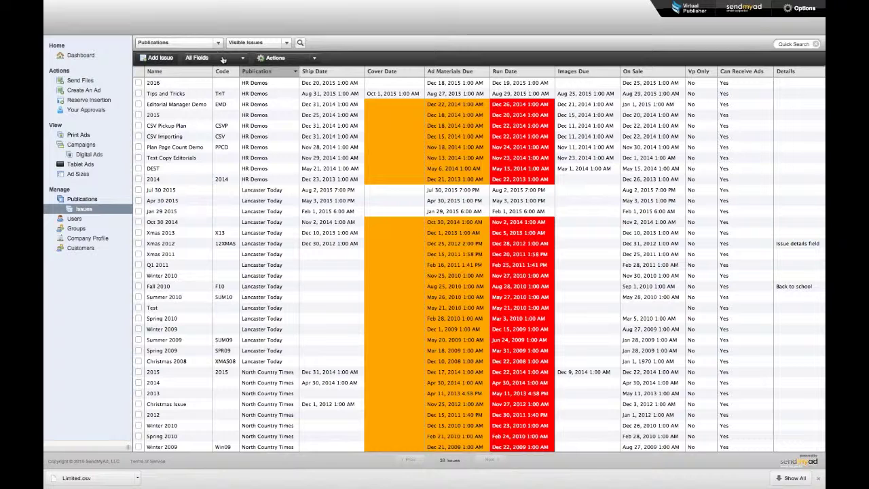
left_click(274, 83)
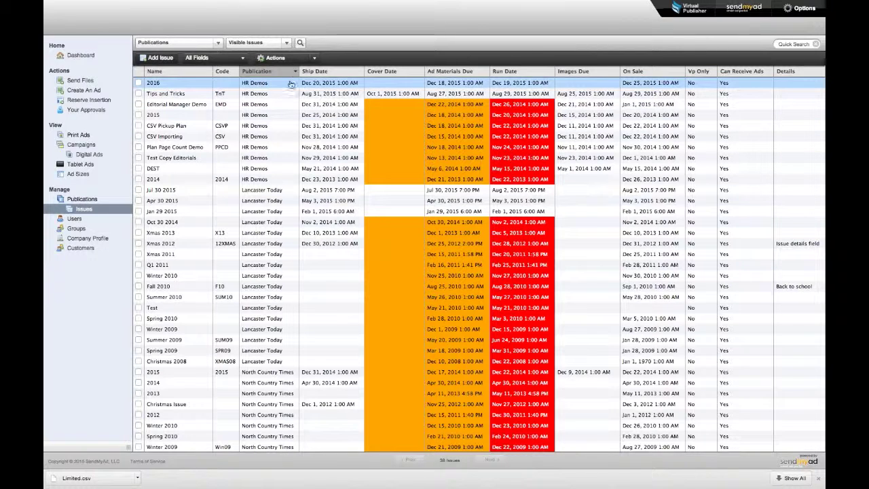
Filter the Issues list to the North Country Times publication and dismiss the browser's download bar.
left_click(211, 44)
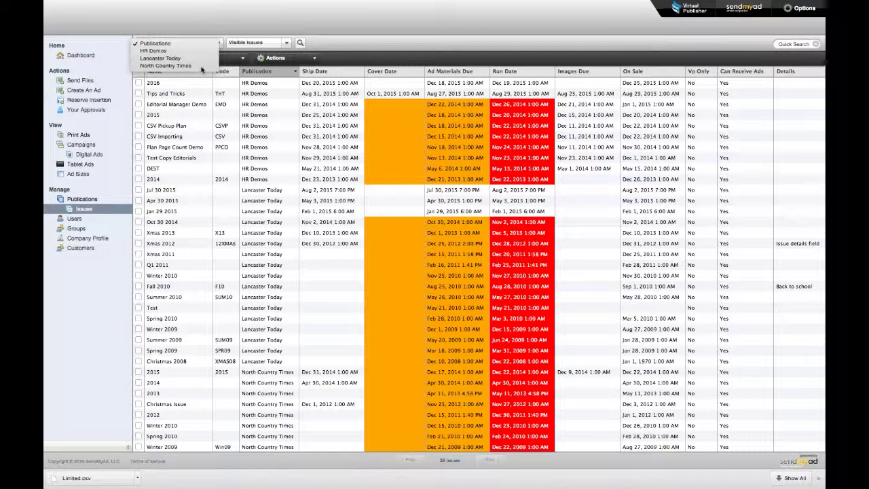
left_click(200, 66)
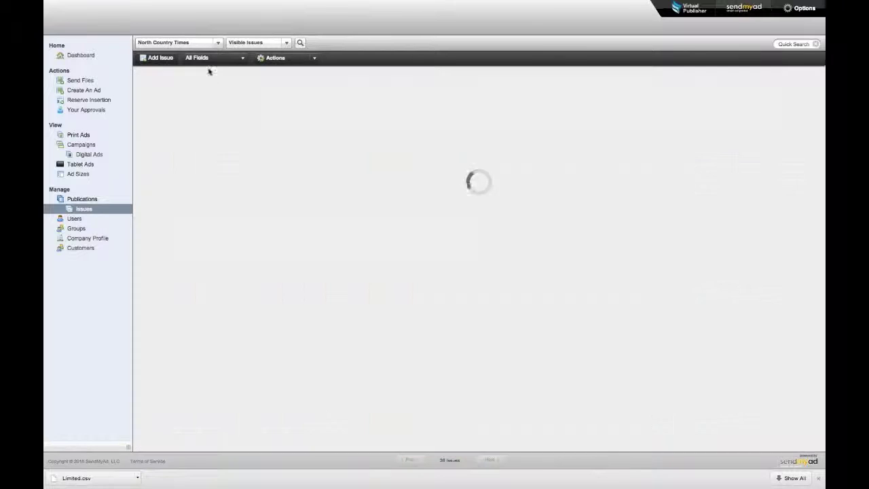
left_click(288, 136)
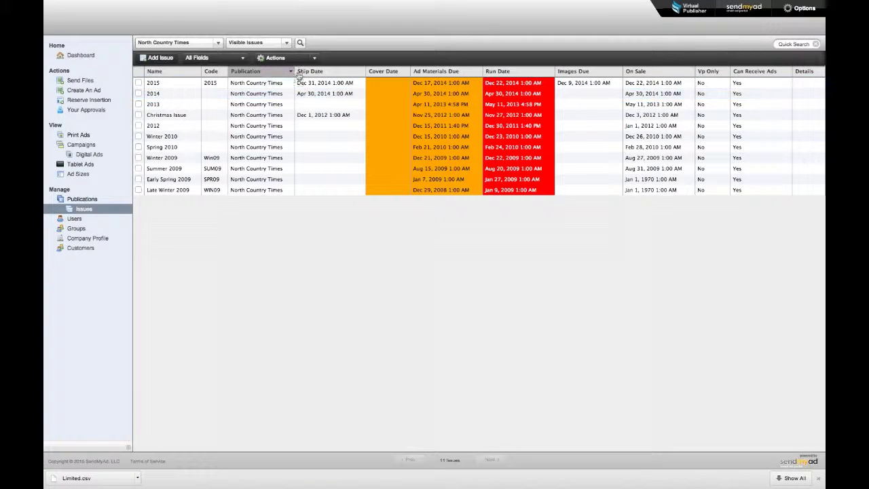
left_click(319, 103)
left_click(817, 478)
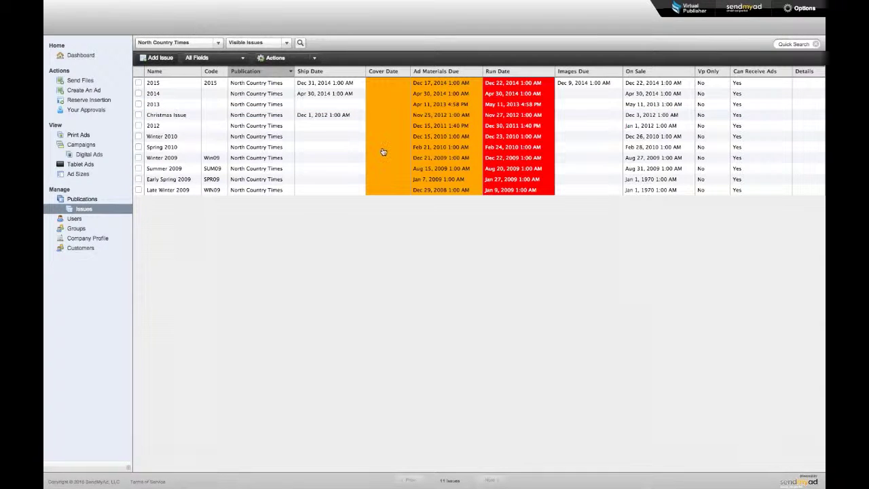
Examine the new issue form for the HR Demos publication, including its dates and book plan options, and cancel without adding an issue.
left_click(296, 59)
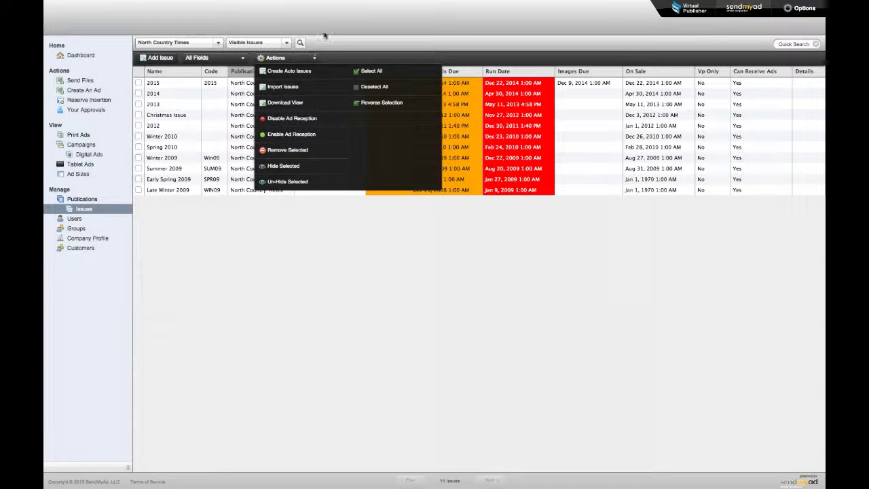
left_click(159, 60)
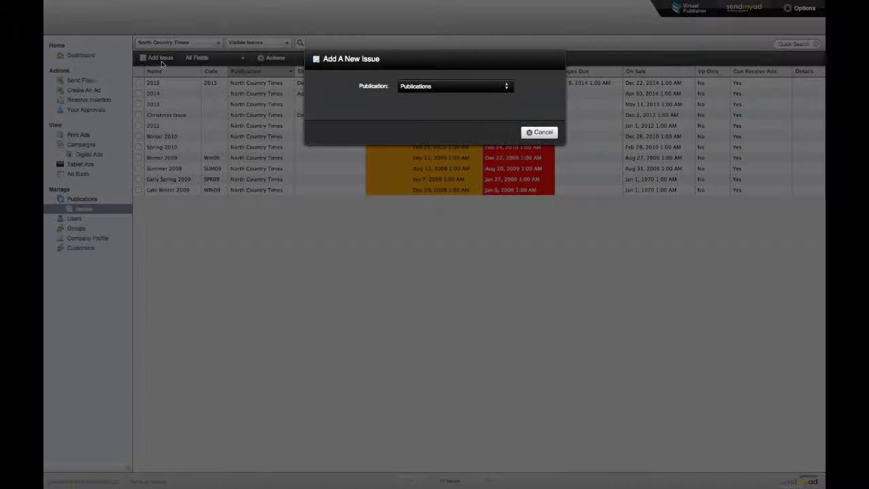
left_click(483, 87)
left_click(467, 111)
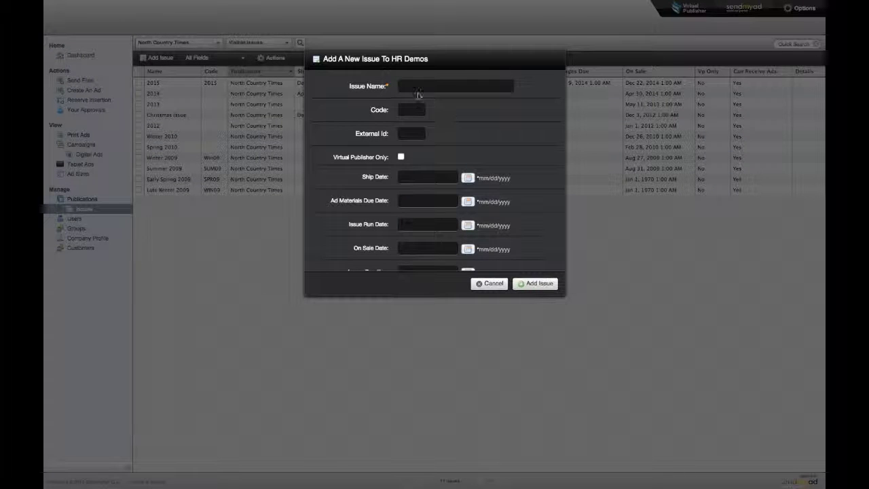
scroll(440, 134, "down", 5)
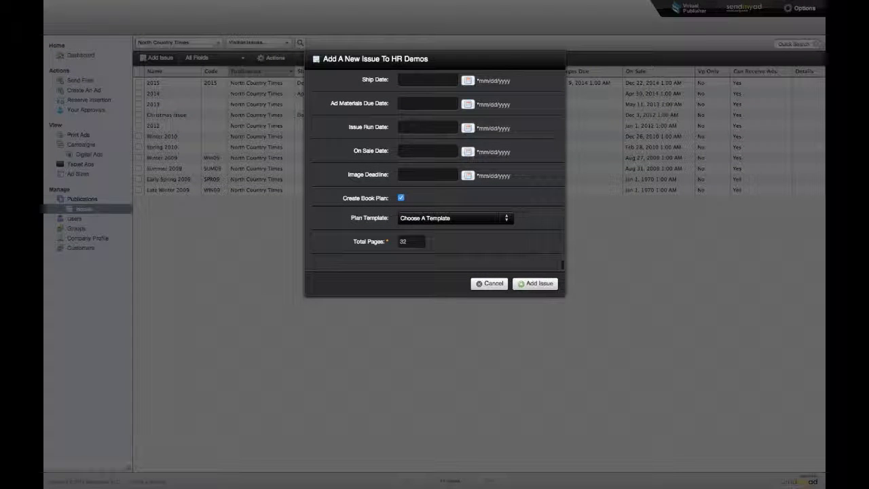
scroll(440, 134, "up", 1)
scroll(439, 133, "up", 5)
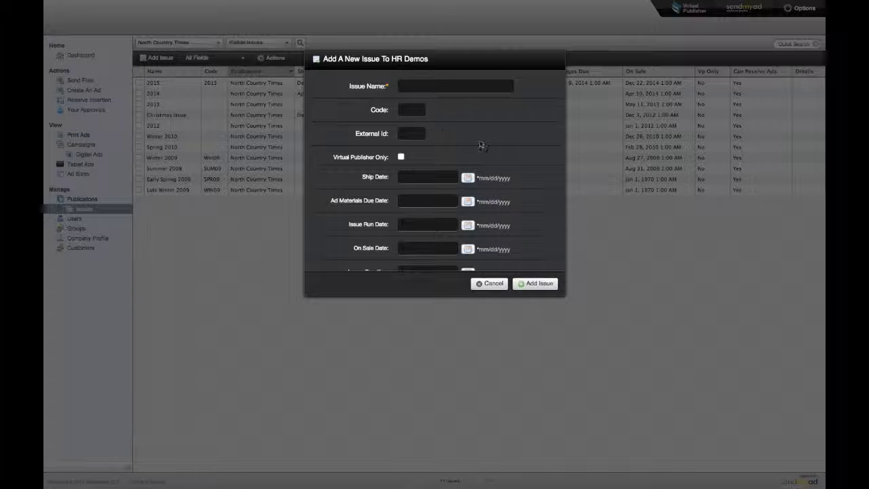
scroll(482, 144, "down", 5)
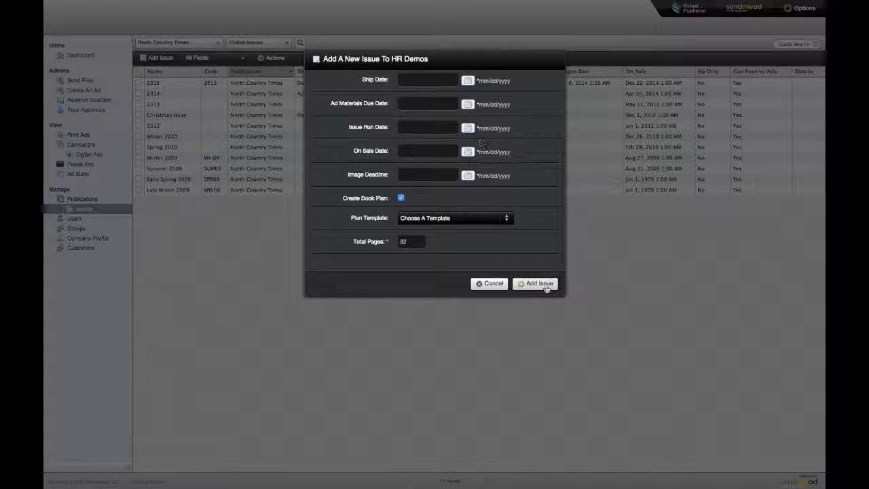
left_click(491, 284)
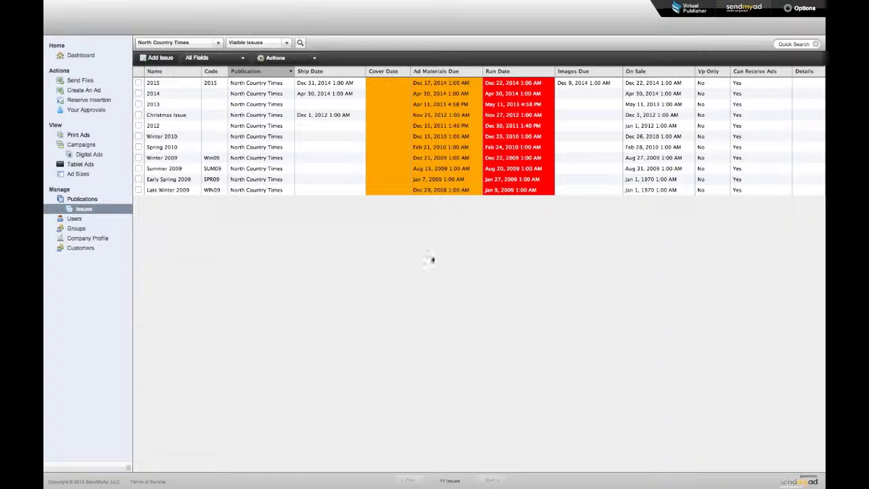
Start an issue import and download the sample CSV file that it offers.
left_click(288, 60)
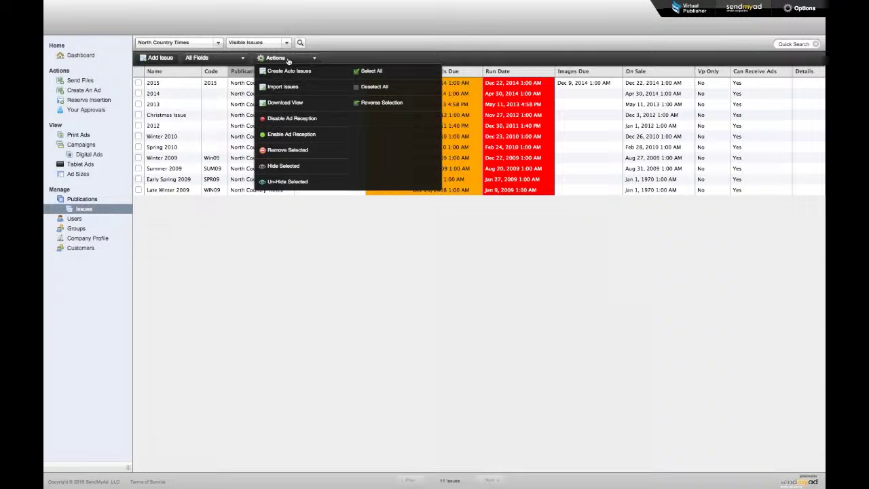
left_click(290, 87)
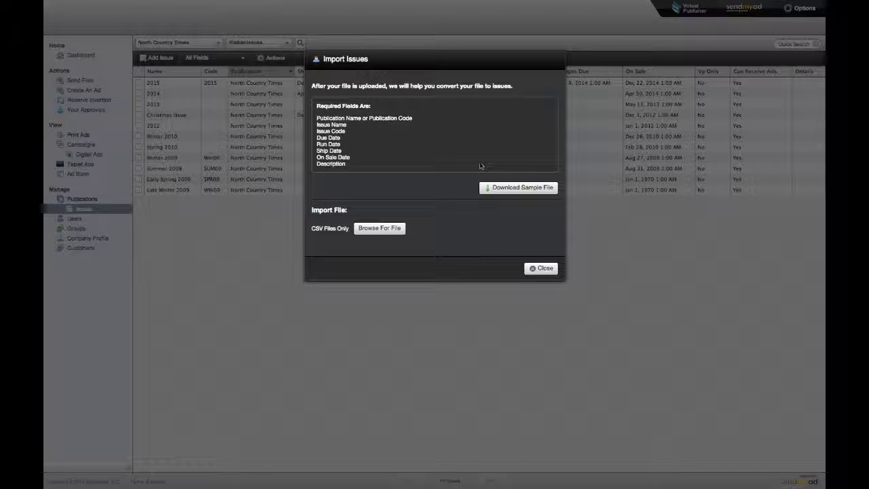
left_click(527, 188)
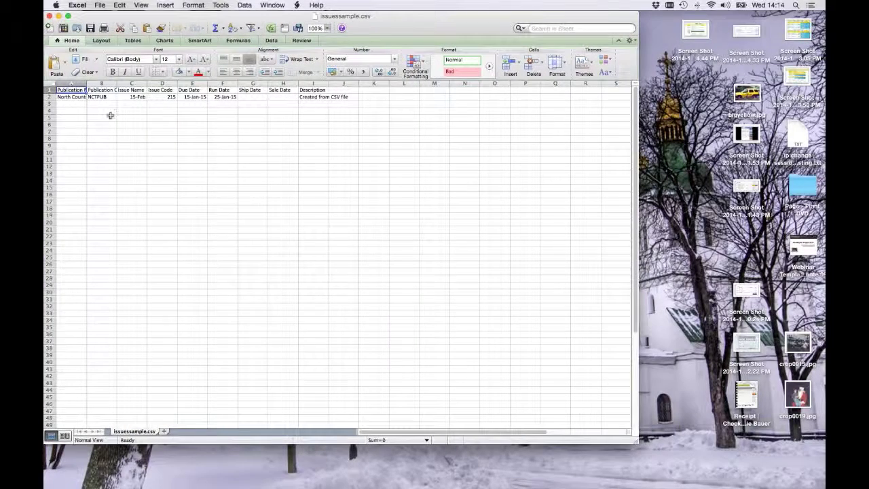
Widen the Publication Name, Publication Code and Description columns to inspect issuessample.csv, and close it without saving.
left_click_drag(87, 82, 151, 83)
left_click_drag(97, 83, 112, 82)
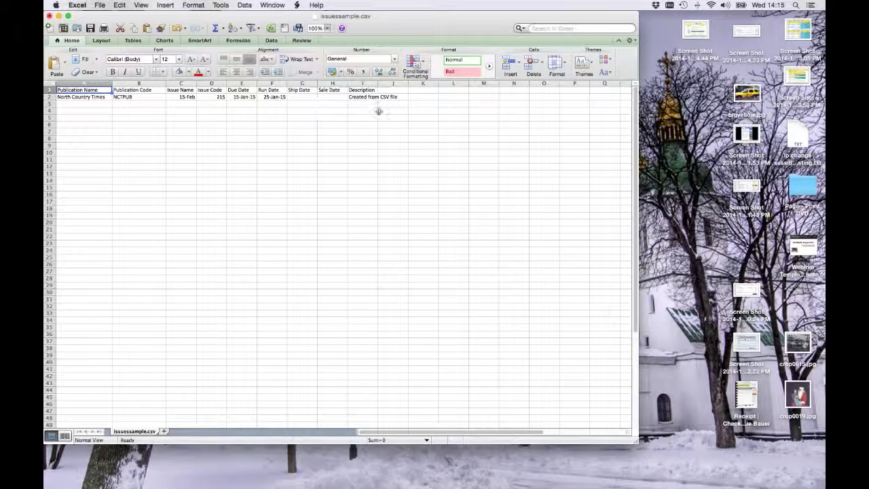
left_click_drag(378, 83, 415, 83)
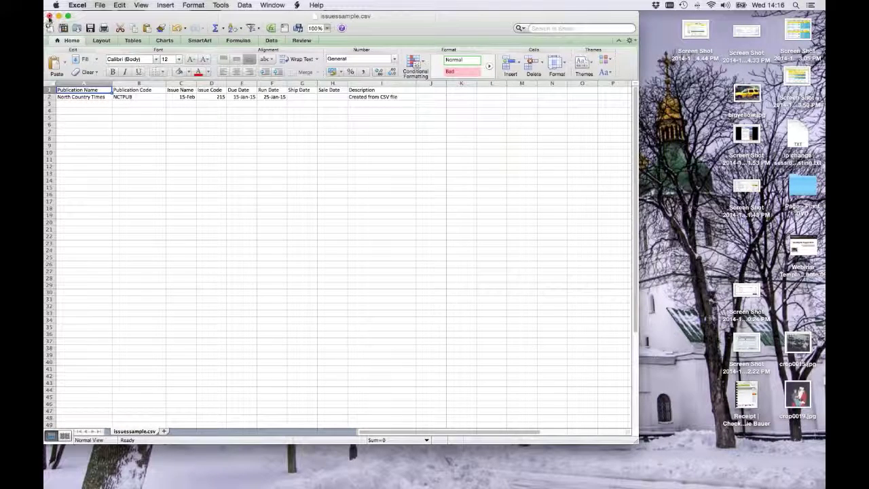
left_click(50, 16)
left_click(305, 80)
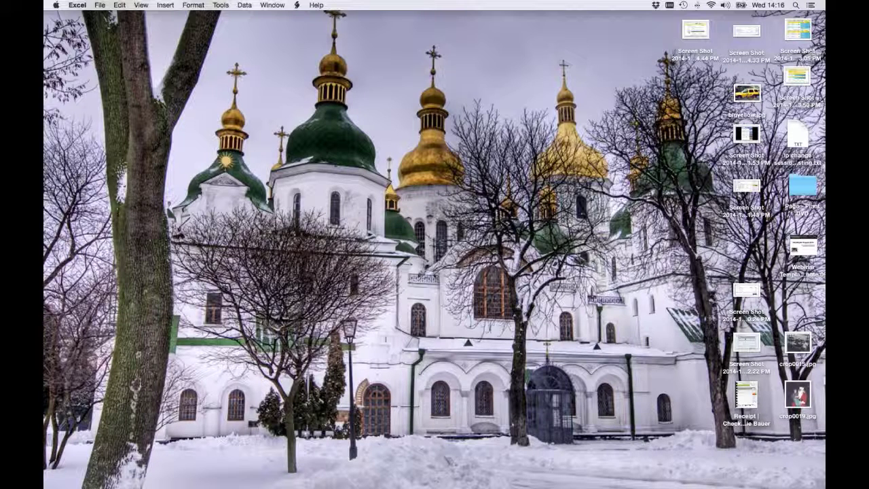
Switch back to the SendMyAd portal in the browser and select issuessample.csv from the Downloads folder as the import file.
key("super+Tab")
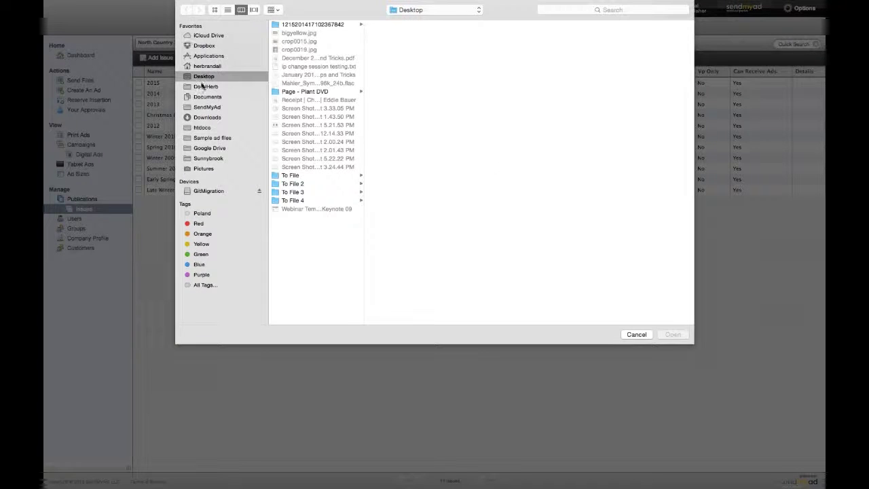
left_click(207, 117)
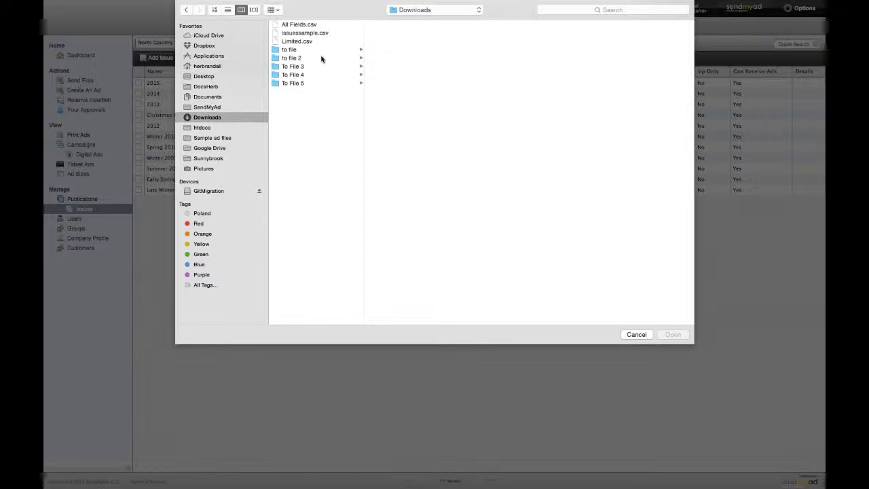
left_click(302, 33)
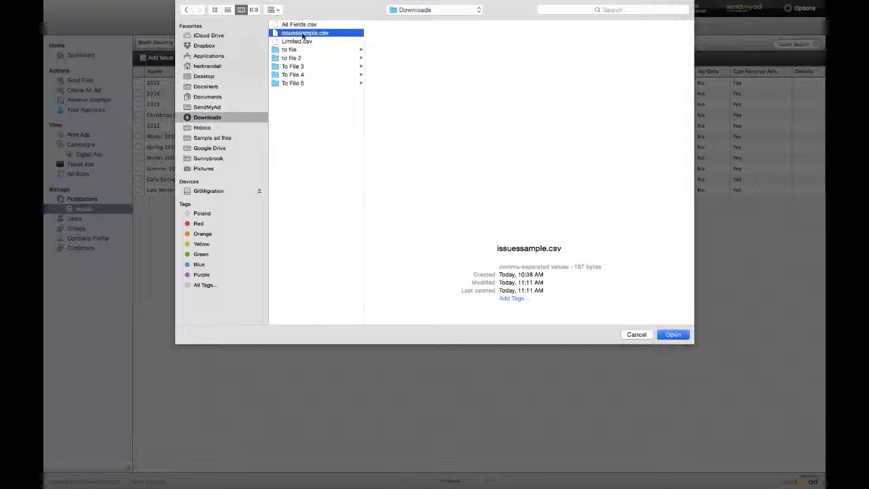
double_click(302, 33)
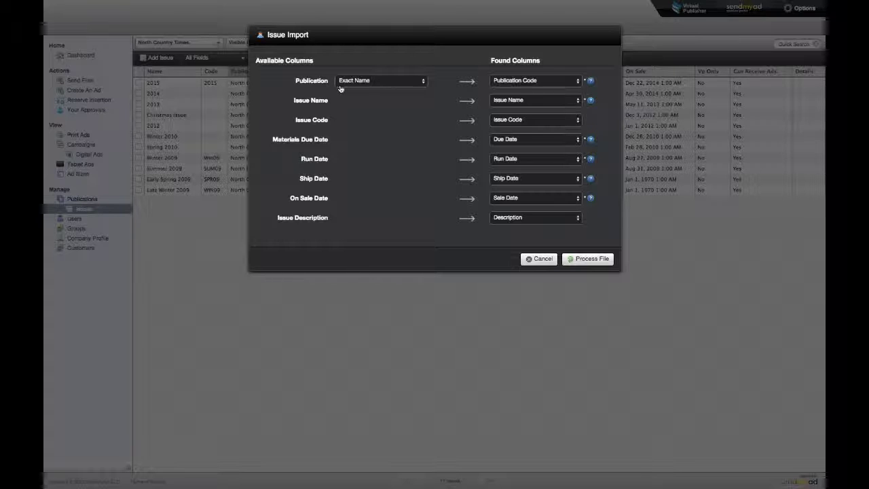
Match the imported publication by Code, process the file, close the import report and refresh the Issues list.
left_click(417, 81)
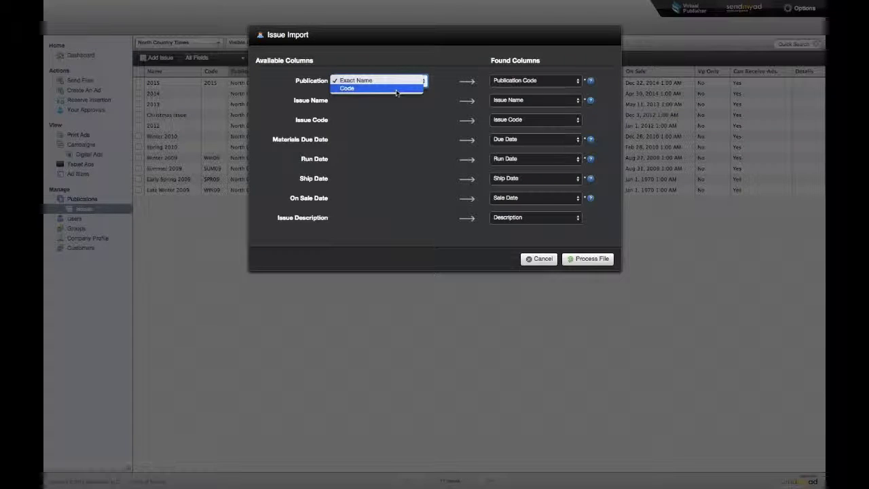
left_click(396, 90)
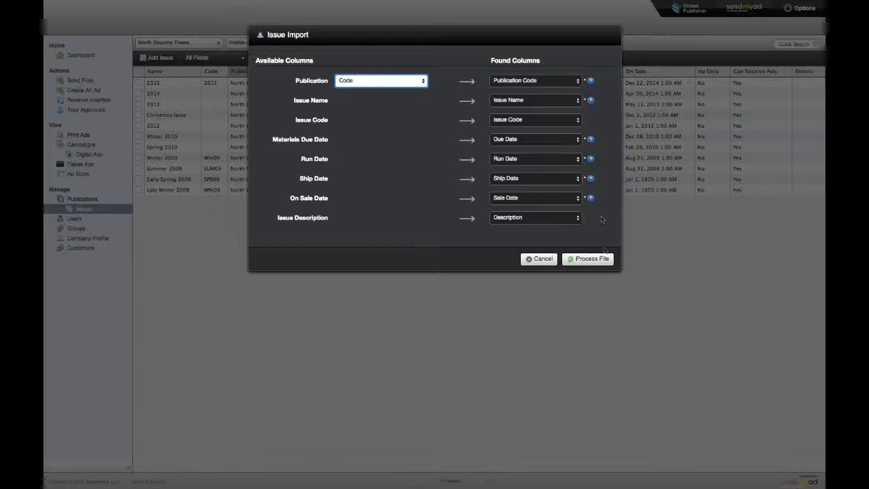
left_click(602, 259)
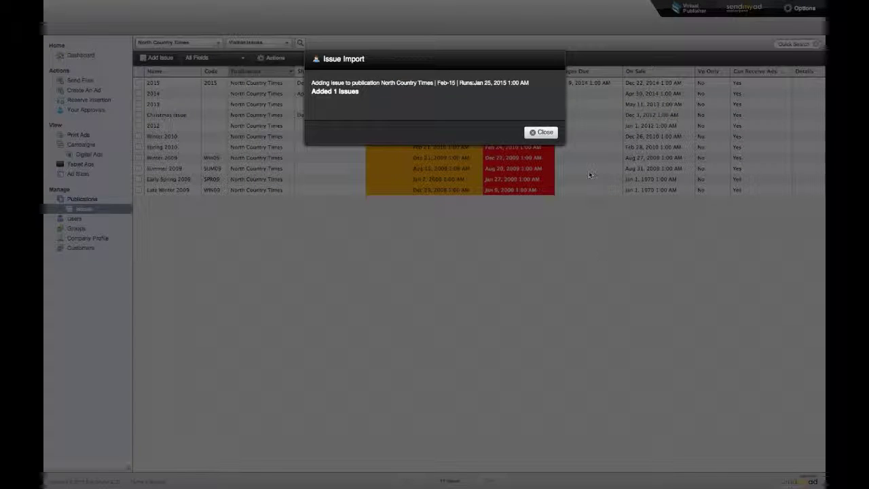
left_click(546, 133)
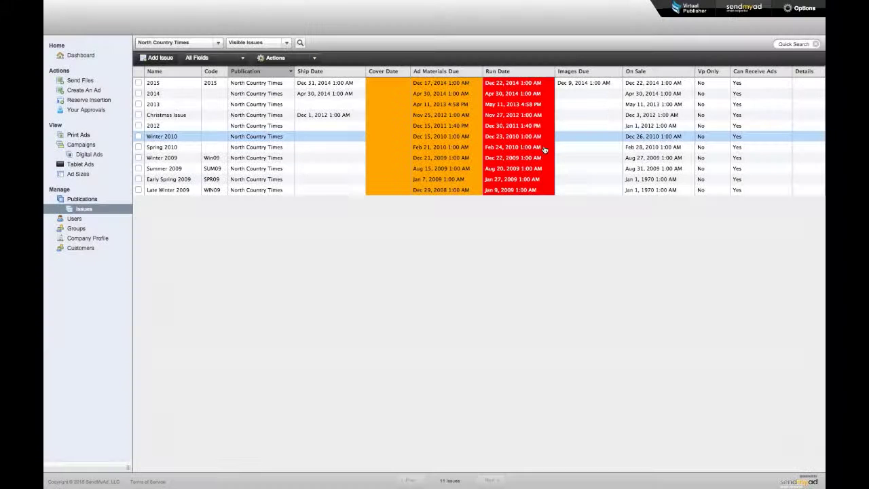
left_click(84, 210)
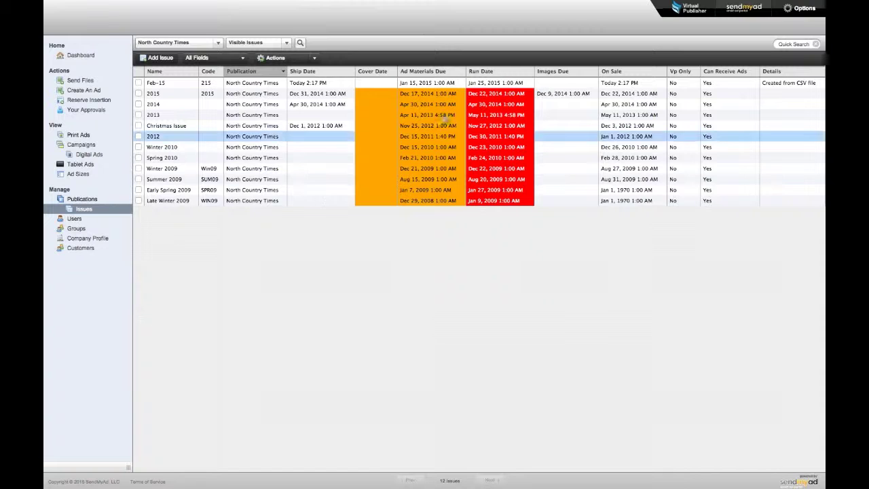
Review the Feb-15 issue's details and deadlines and the North Country Times publication details, and return to the Issues list.
left_click(179, 85)
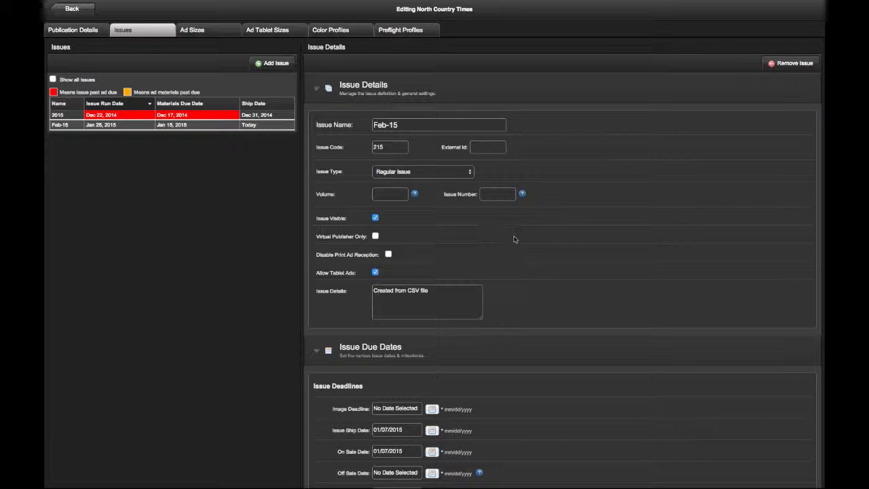
scroll(513, 239, "down", 3)
scroll(515, 239, "down", 1)
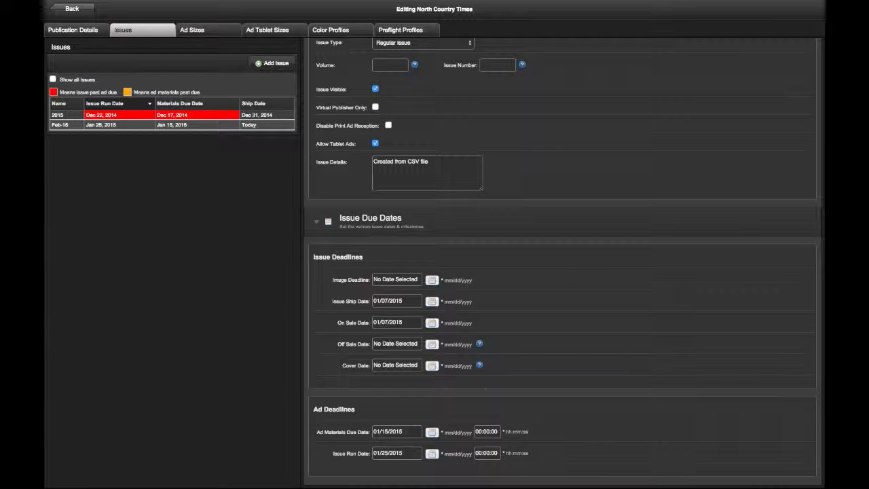
scroll(553, 258, "up", 3)
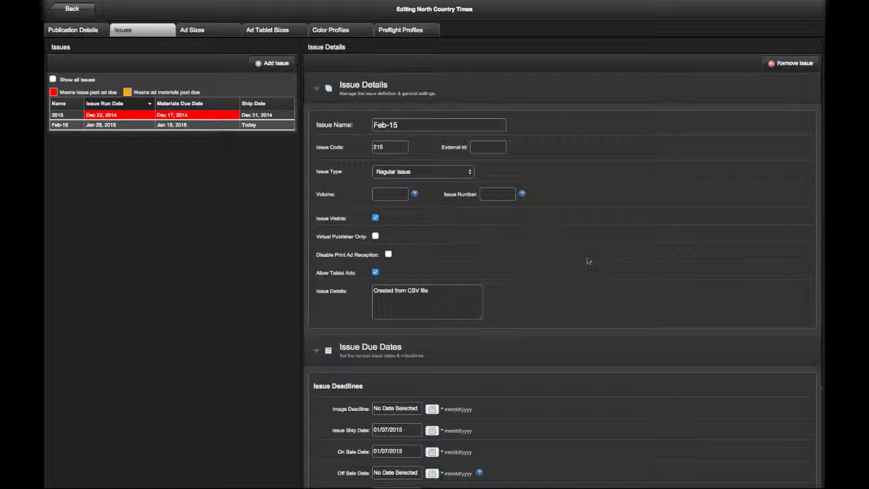
left_click(91, 31)
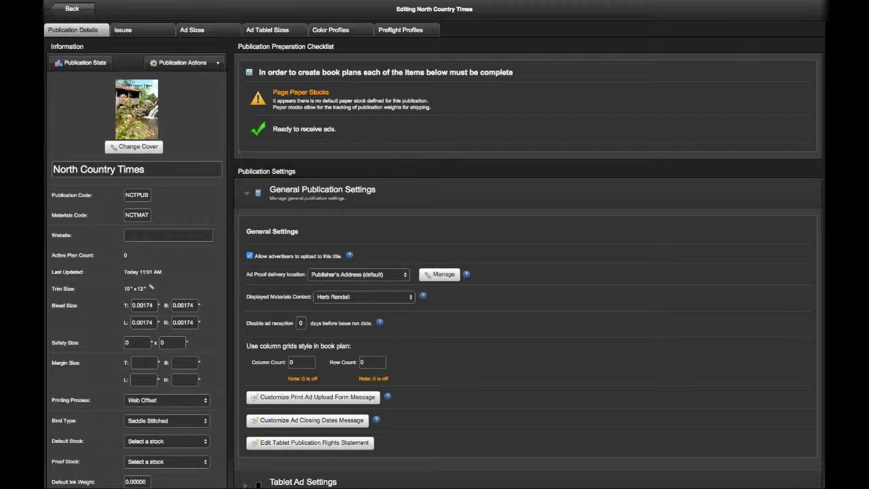
left_click(72, 9)
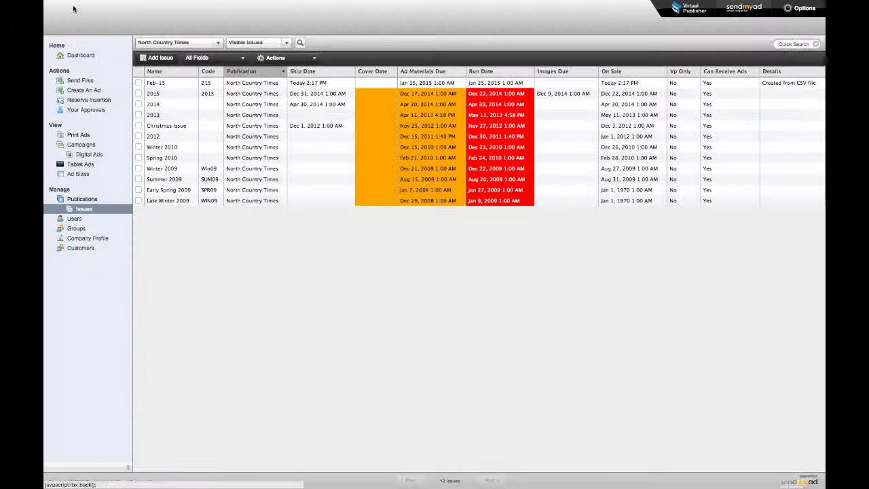
Start creating auto issues for North Country Times with Quarterly frequency and issues named by Due Date.
left_click(296, 60)
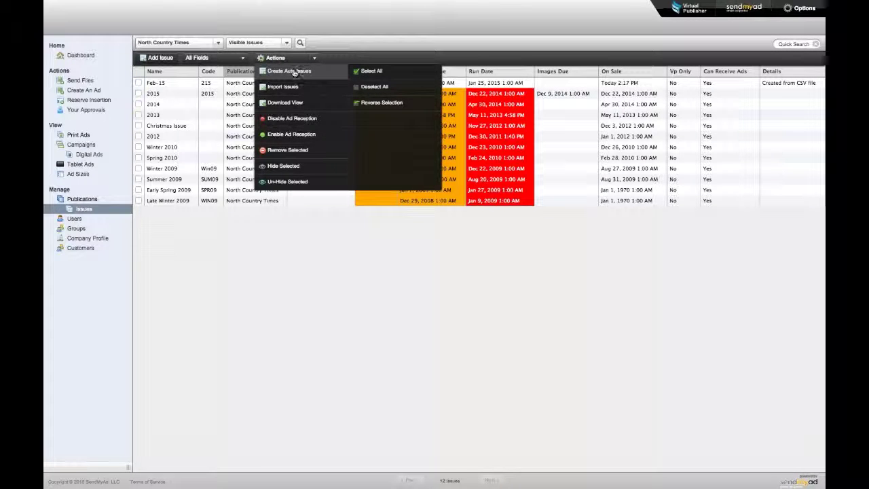
left_click(309, 72)
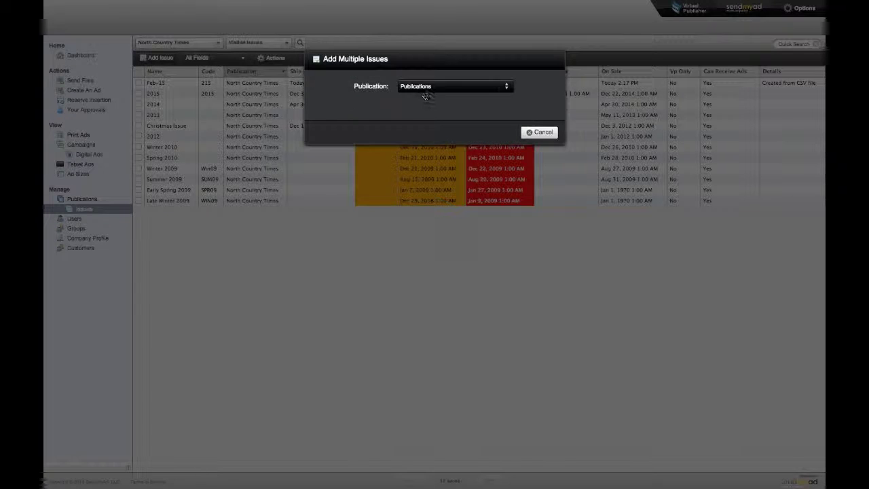
left_click(448, 87)
left_click(451, 110)
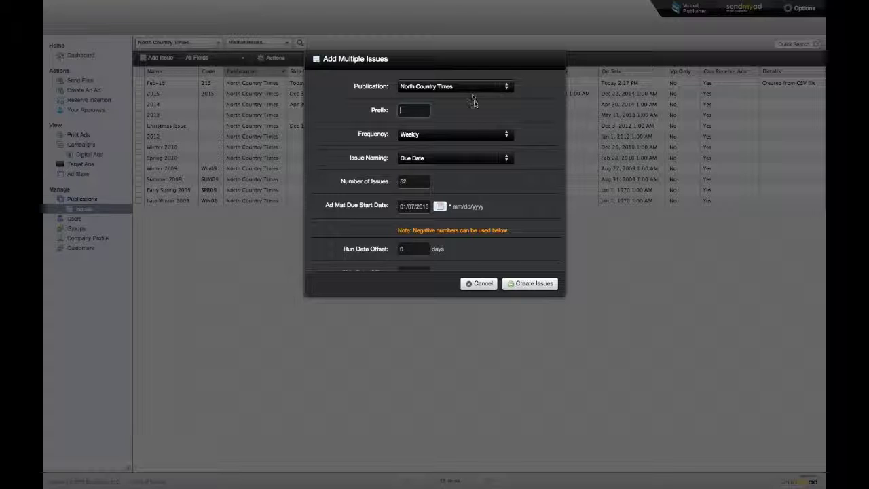
left_click(473, 135)
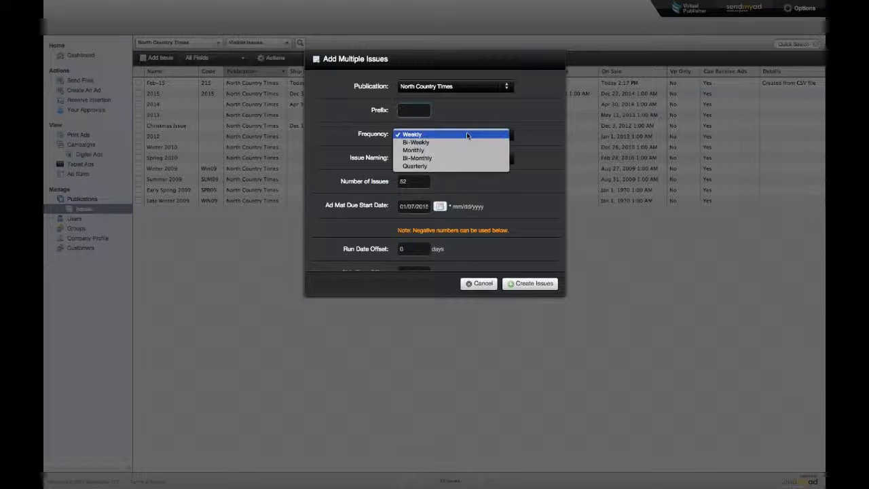
left_click(441, 167)
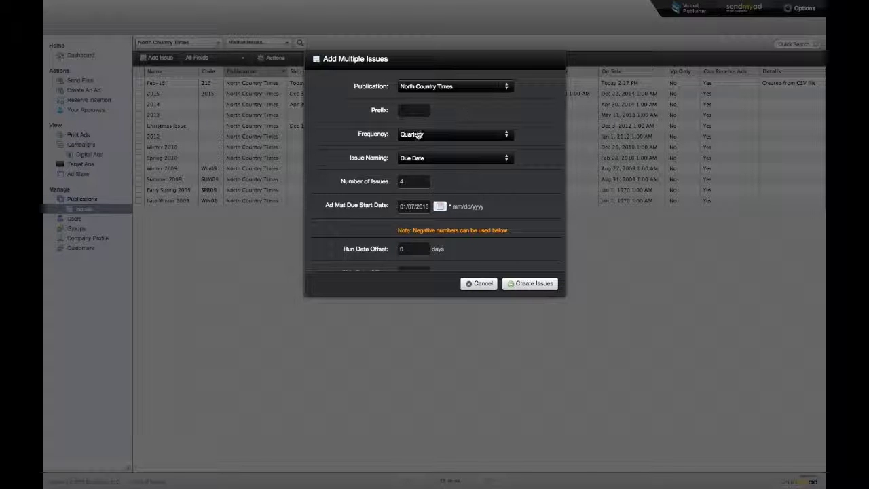
left_click(486, 160)
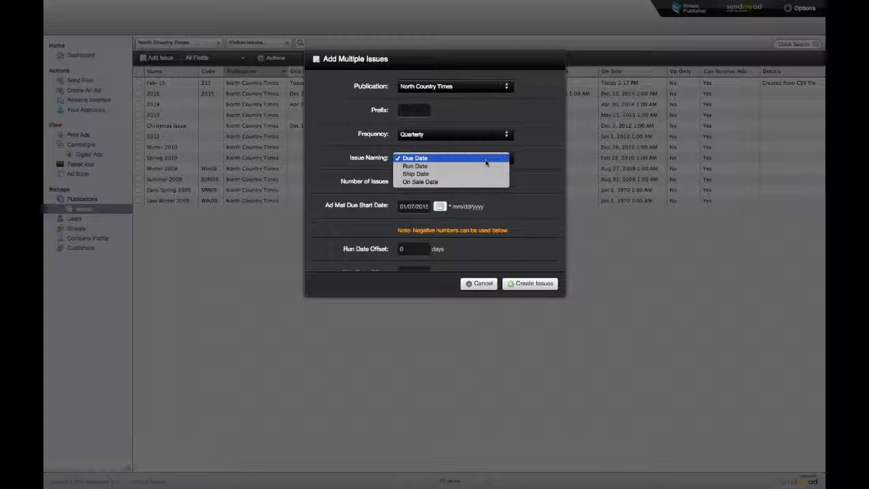
left_click(449, 158)
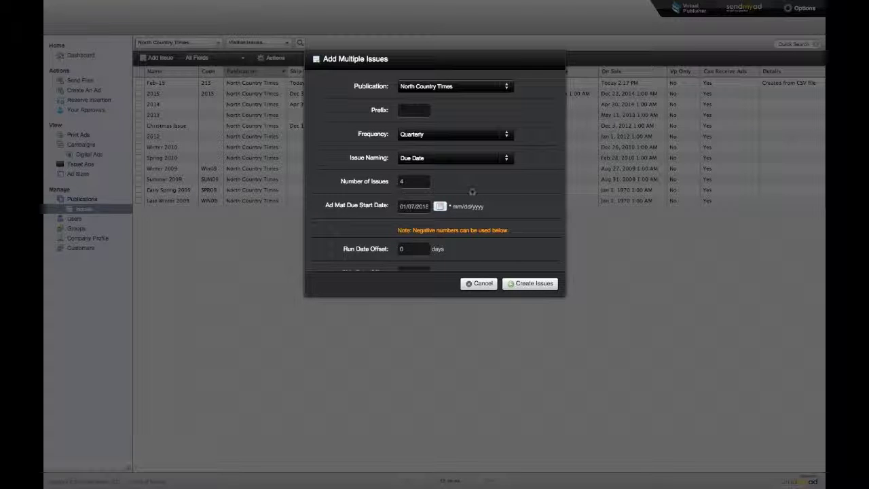
Set the ad materials due start date to 03/30/2015, run, ship and on-sale offsets to 7, 14 and 17 days, and create the issues.
scroll(505, 202, "down", 2)
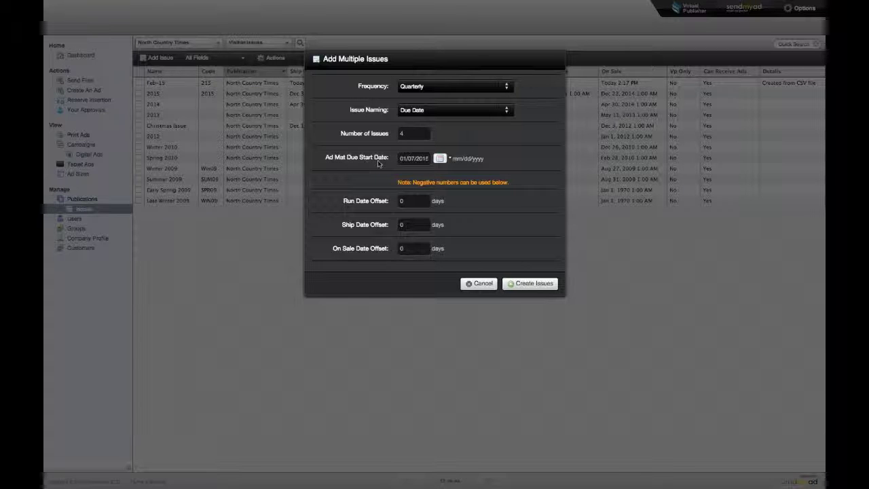
left_click(439, 159)
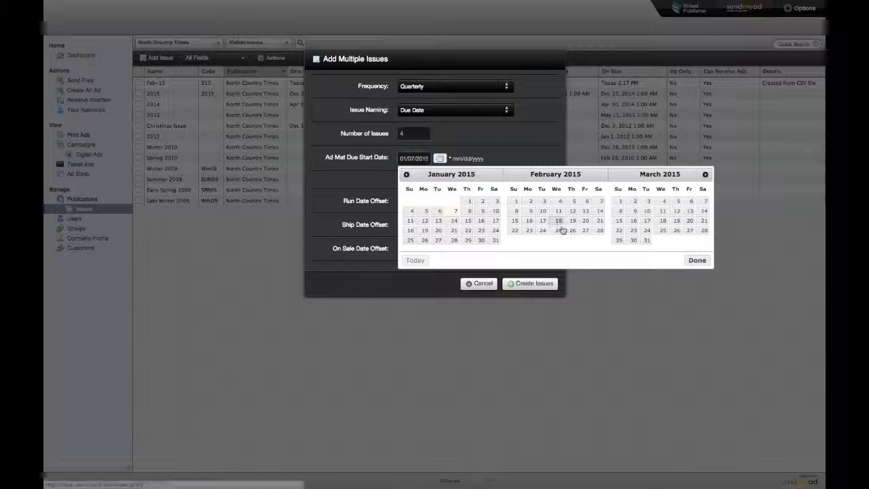
left_click(634, 239)
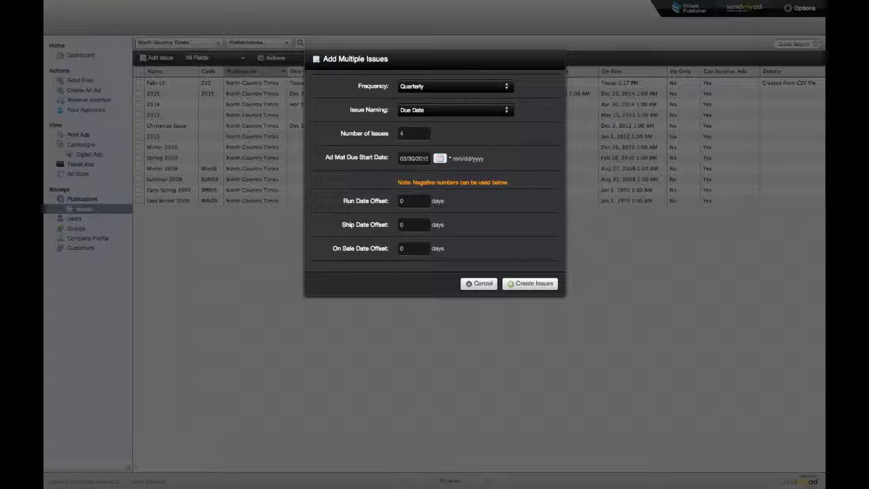
type("7")
type("14")
key("Tab")
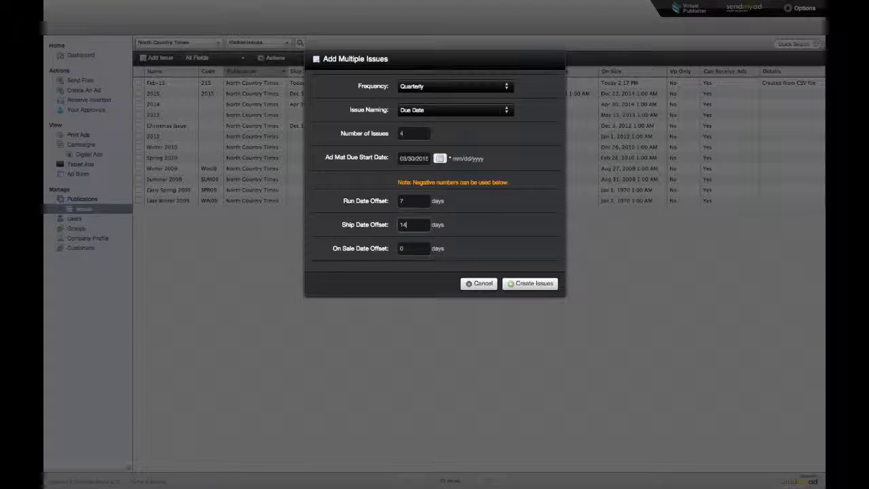
type("17")
left_click(529, 287)
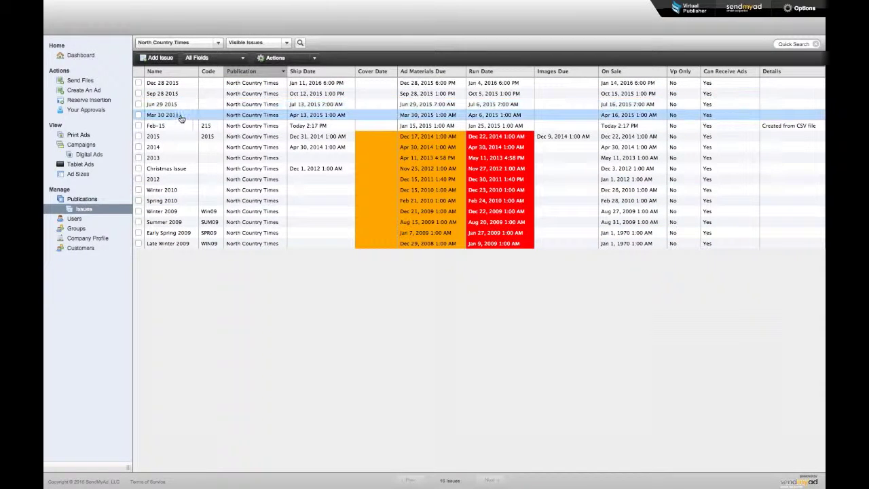
Look at the Dec 28 2015 issue in the publication editor, return to the Issues list and view the available issue actions.
left_click(114, 101)
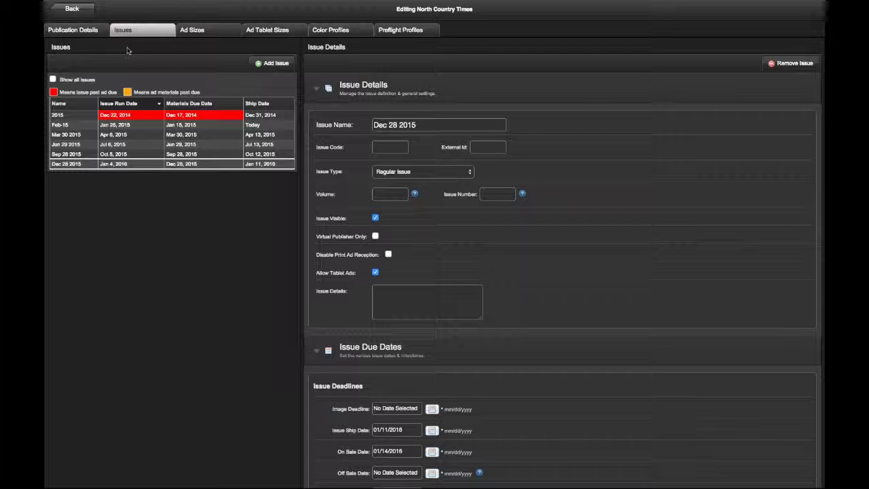
left_click(72, 10)
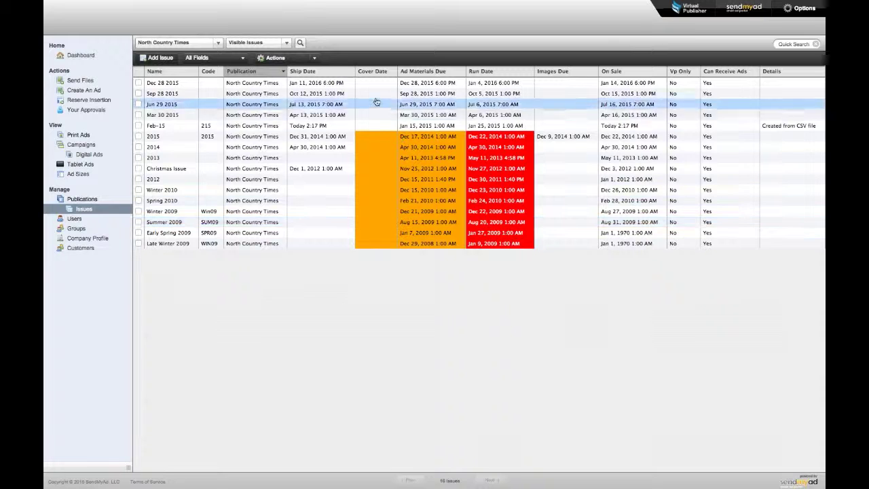
left_click(302, 59)
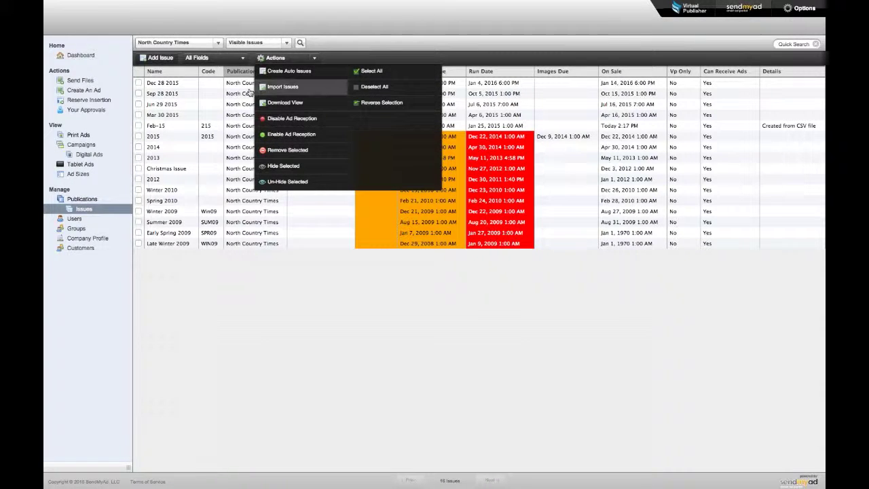
left_click(316, 58)
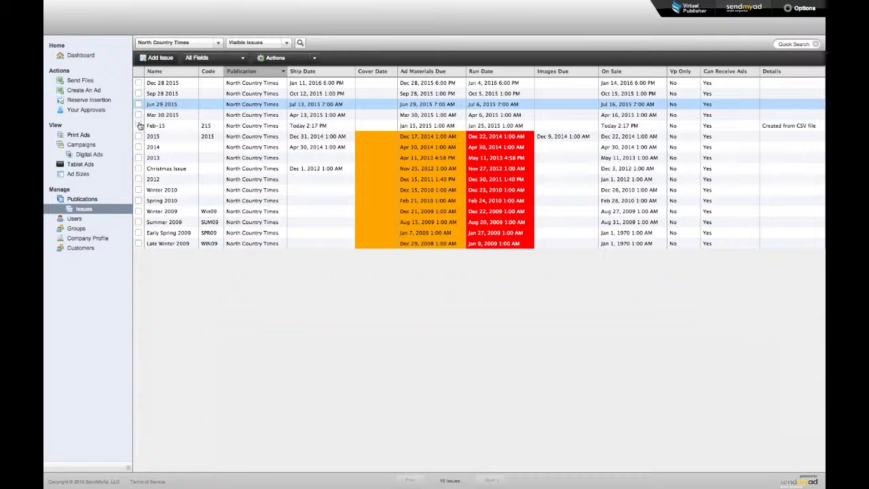
Disable ad reception for the Dec 28 2015, Sep 28 2015 and Jun 29 2015 issues, and refresh the Issues list.
left_click(139, 82)
left_click(138, 93)
left_click(139, 103)
left_click(314, 60)
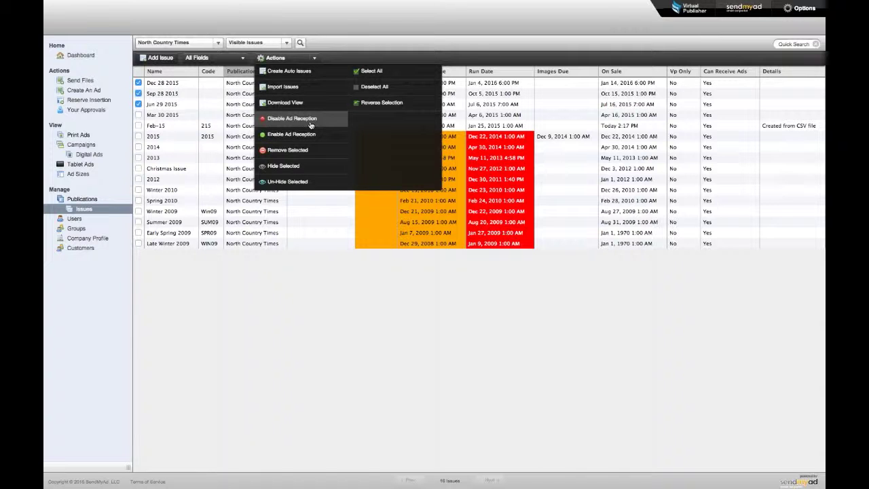
left_click(310, 119)
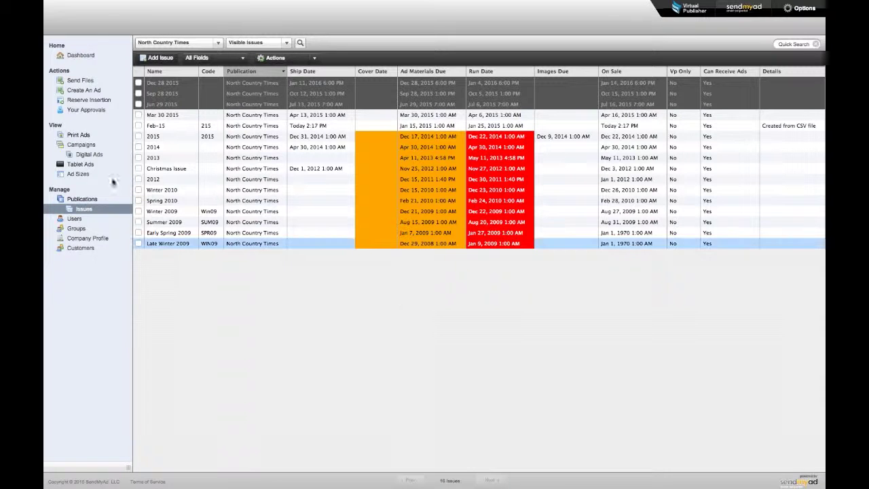
left_click(81, 211)
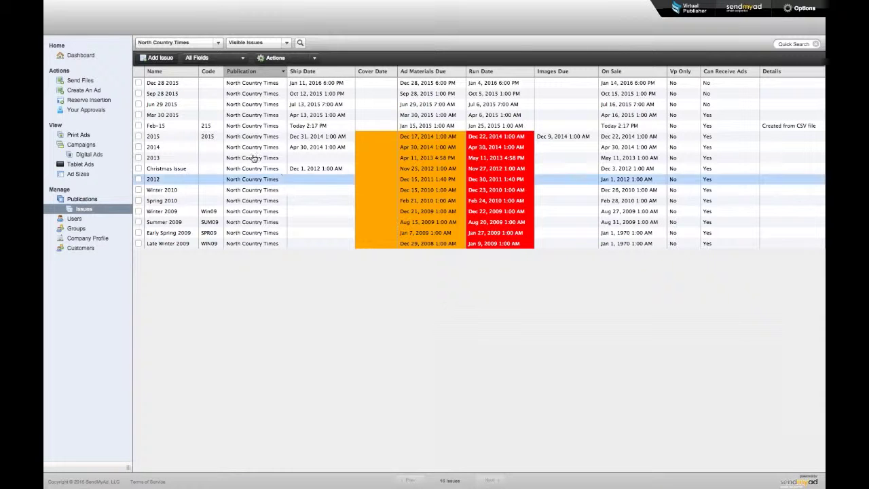
Check the print ad reception setting in the details of the Dec 28 2015 and Jun 29 2015 issues.
left_click(151, 82)
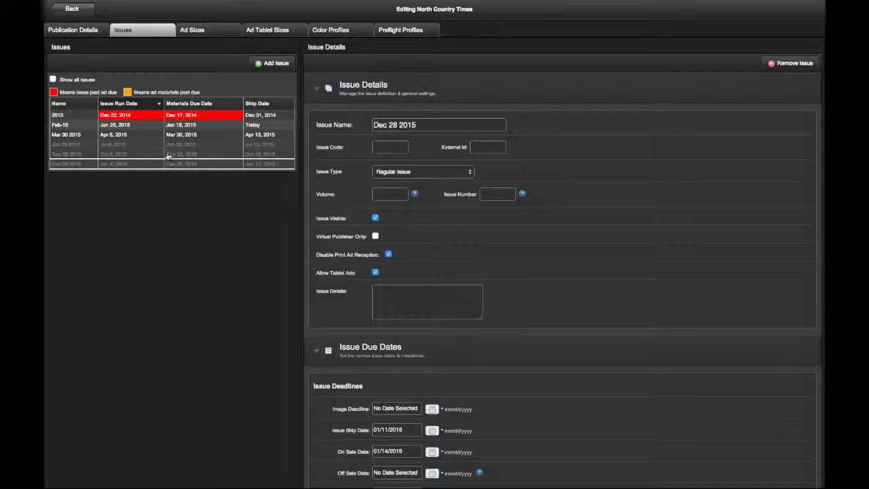
left_click(125, 147)
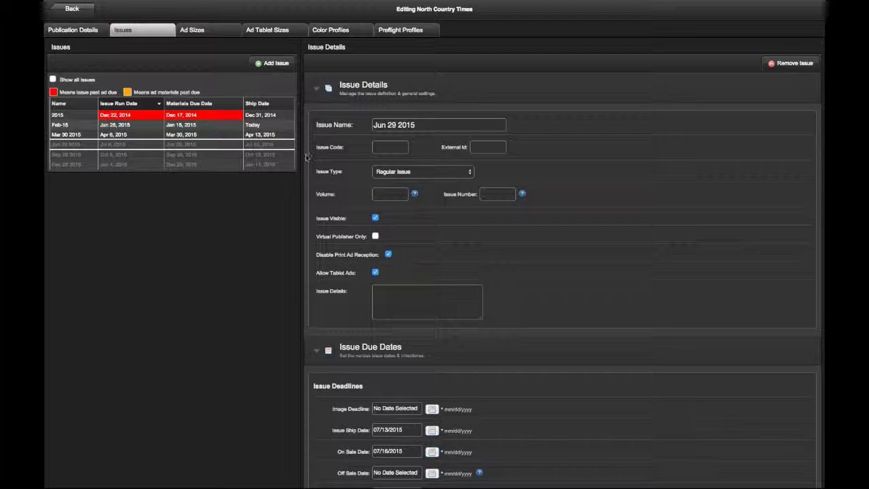
Return to the Issues list and remove the Feb-15 issue from North Country Times.
left_click(72, 9)
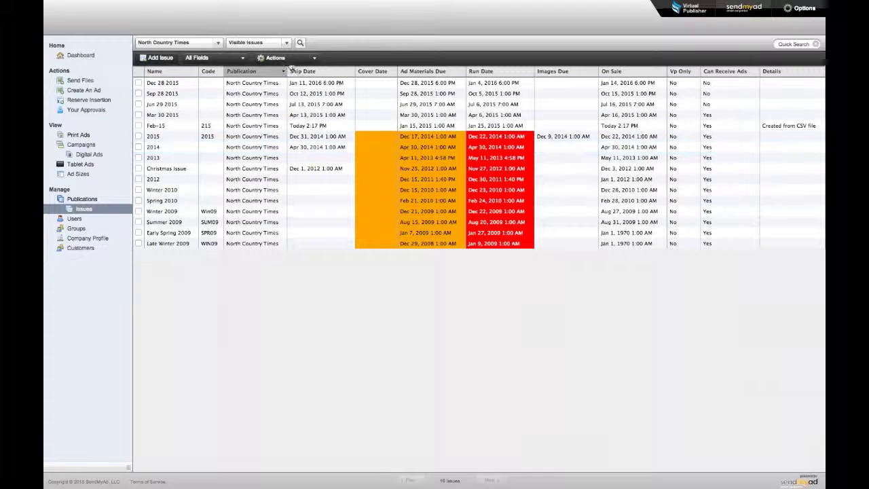
left_click(138, 126)
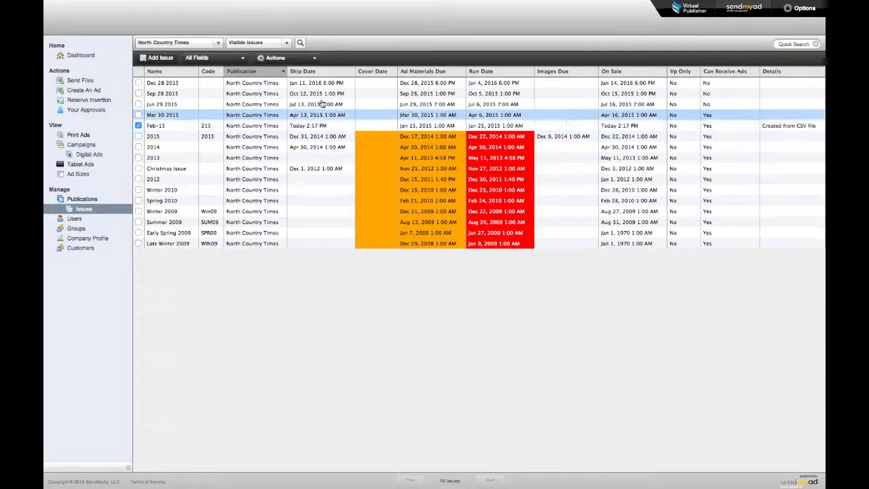
left_click(301, 59)
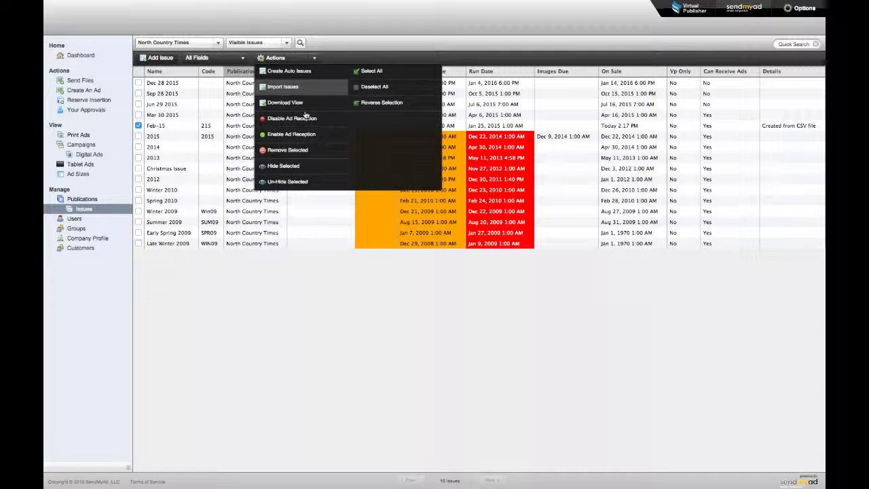
left_click(305, 152)
left_click(502, 163)
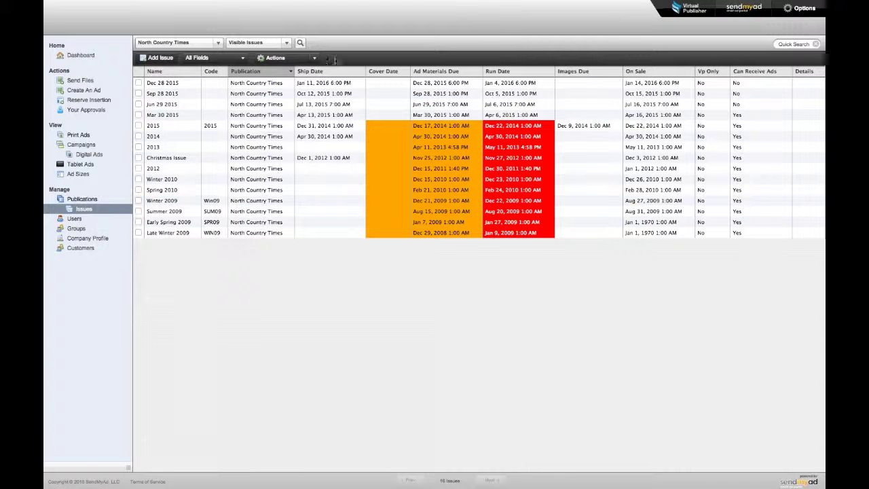
left_click(315, 59)
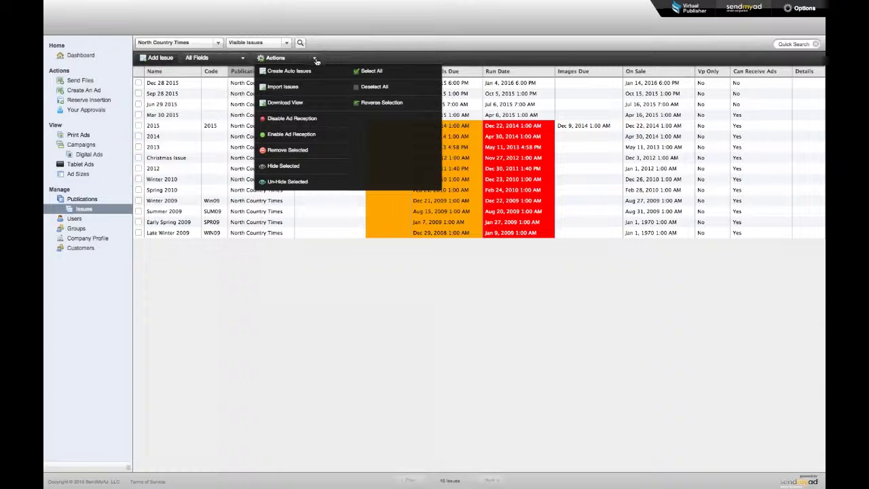
left_click(320, 59)
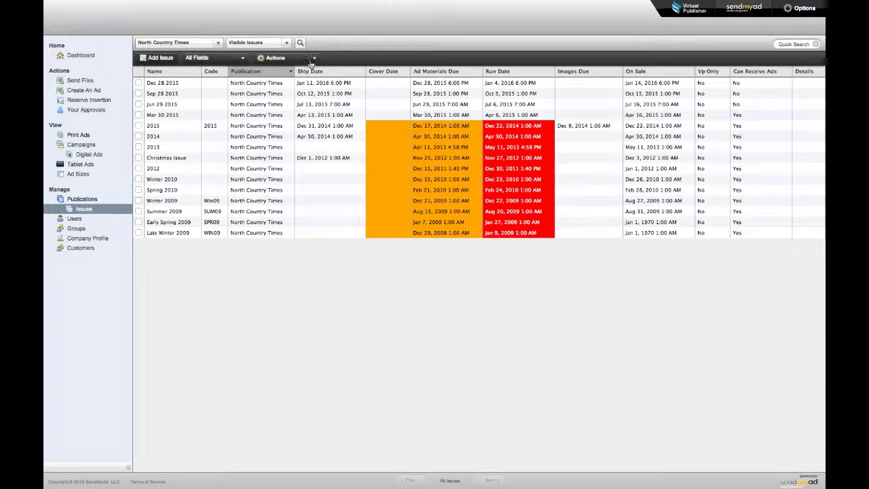
Filter the print ads to Materials Requested and send materials requests for the Parks and DFS ads.
left_click(79, 136)
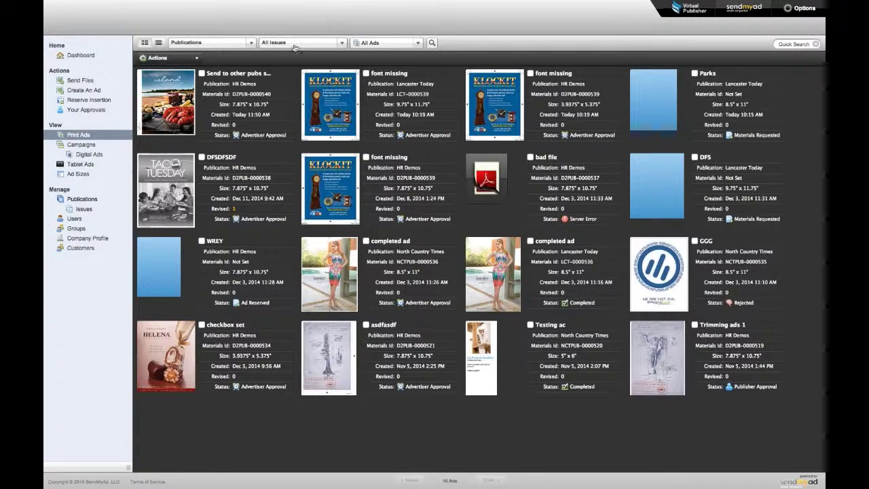
left_click(372, 45)
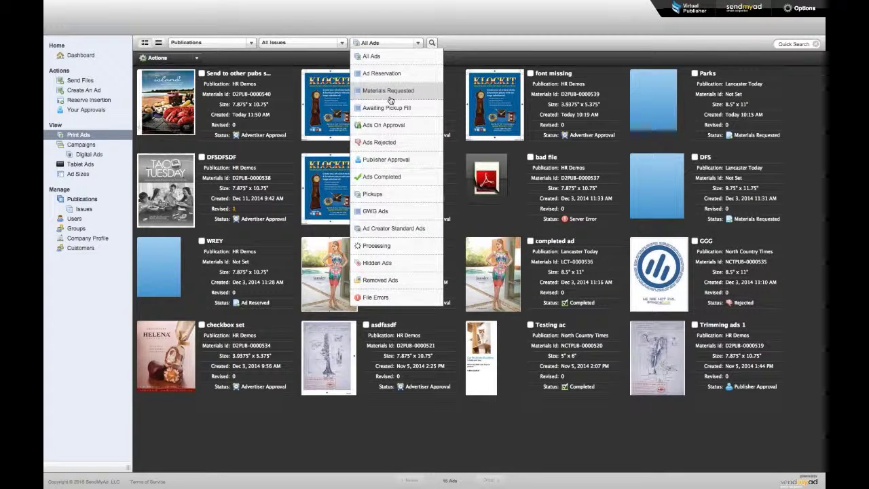
left_click(389, 97)
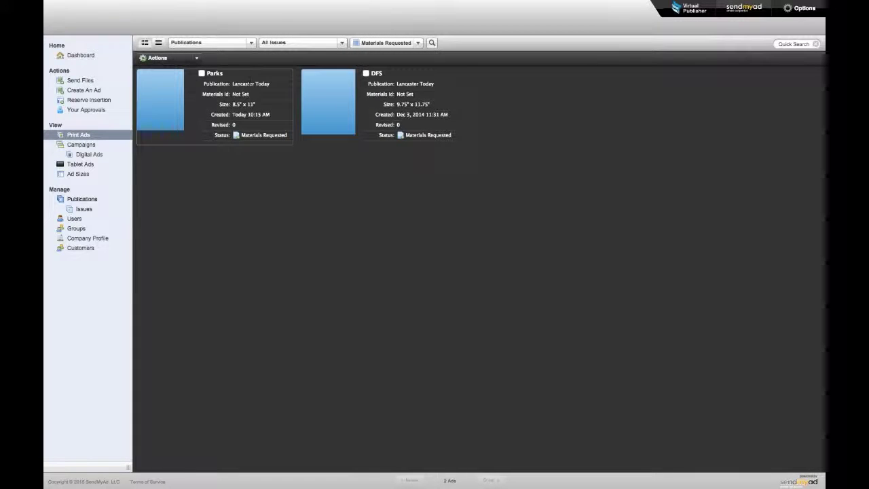
left_click(201, 73)
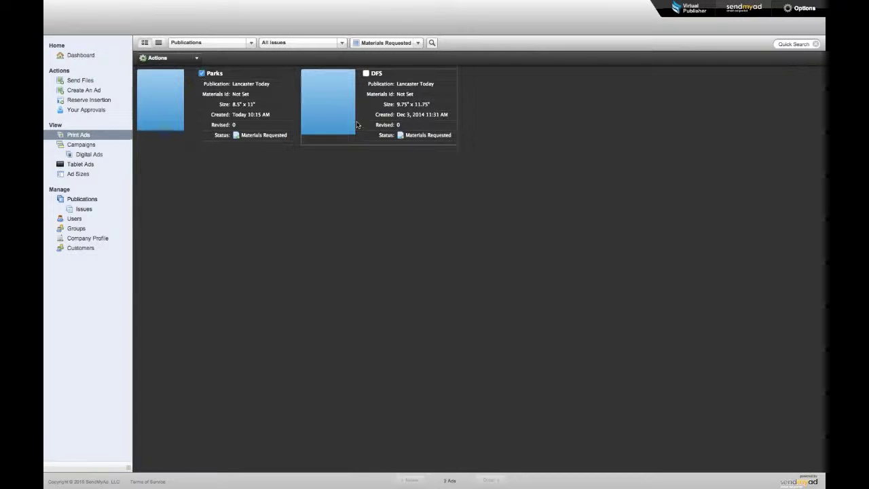
left_click(366, 73)
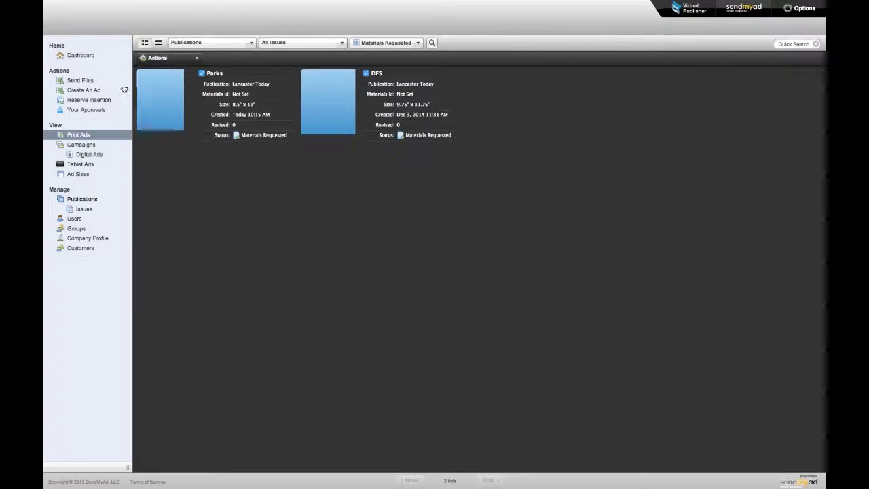
left_click(196, 58)
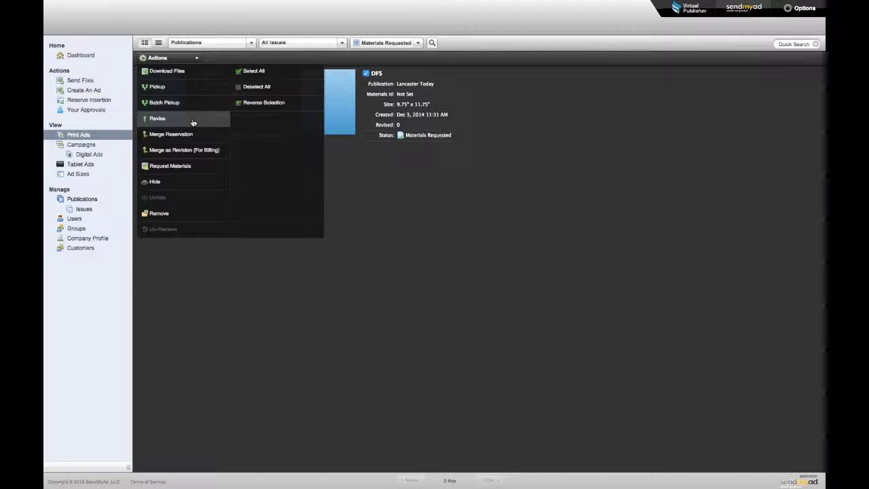
left_click(190, 167)
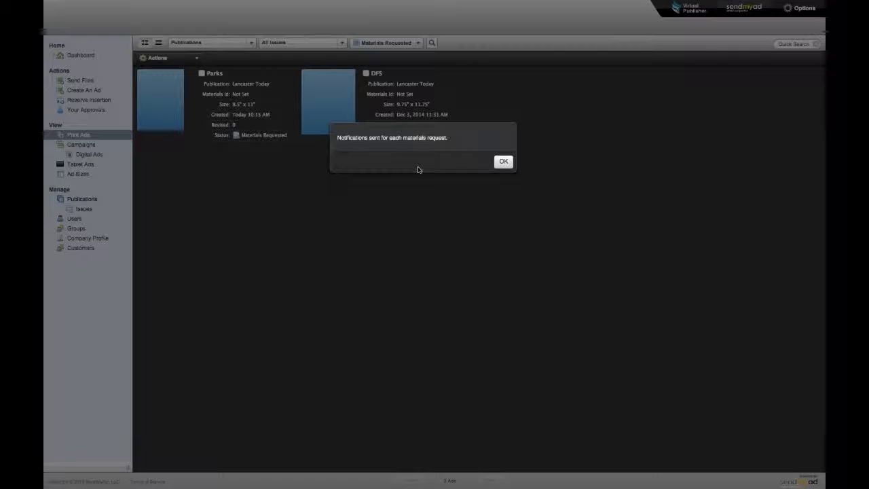
left_click(495, 165)
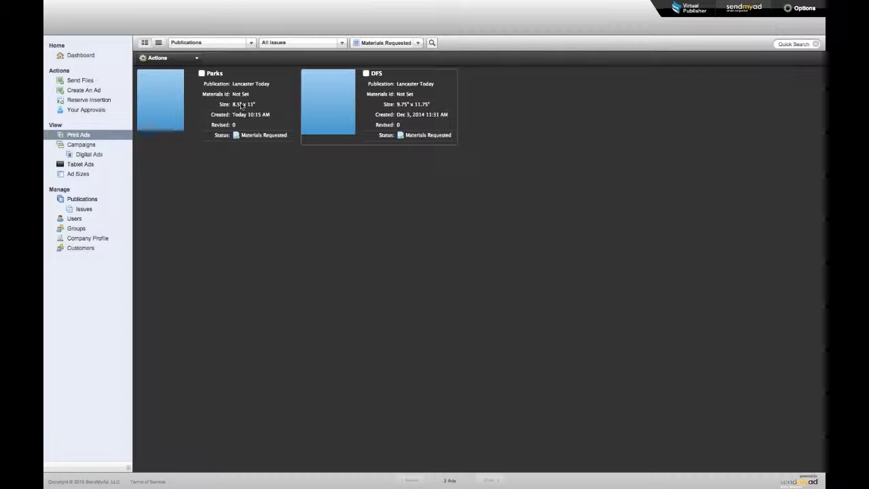
Look through the Parks ad's materials request, including its job ticket contacts and issues, and return to the ad list.
double_click(155, 97)
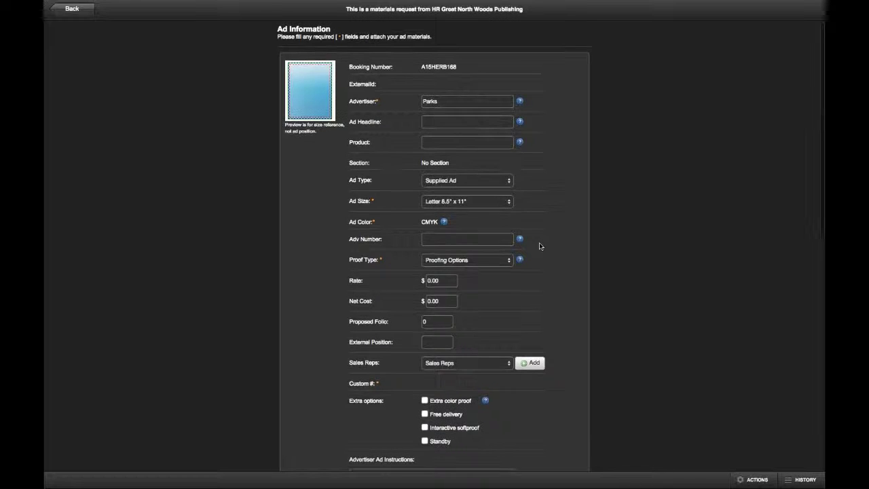
scroll(539, 245, "down", 5)
scroll(539, 246, "down", 8)
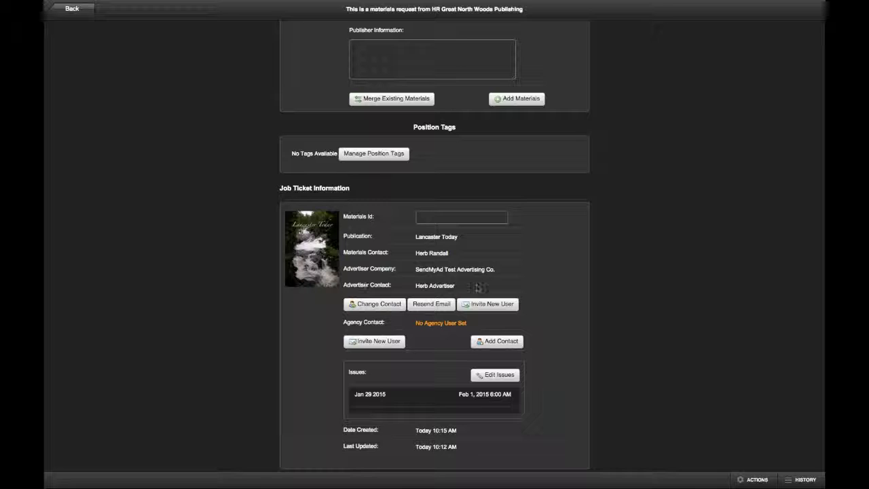
left_click(68, 9)
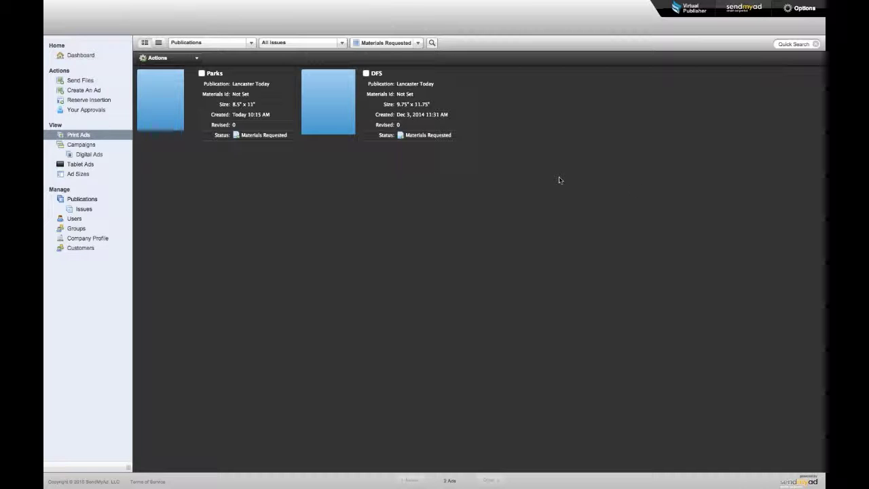
Show all print ads and examine the WREY reservation's ad information and job ticket contacts.
left_click(387, 42)
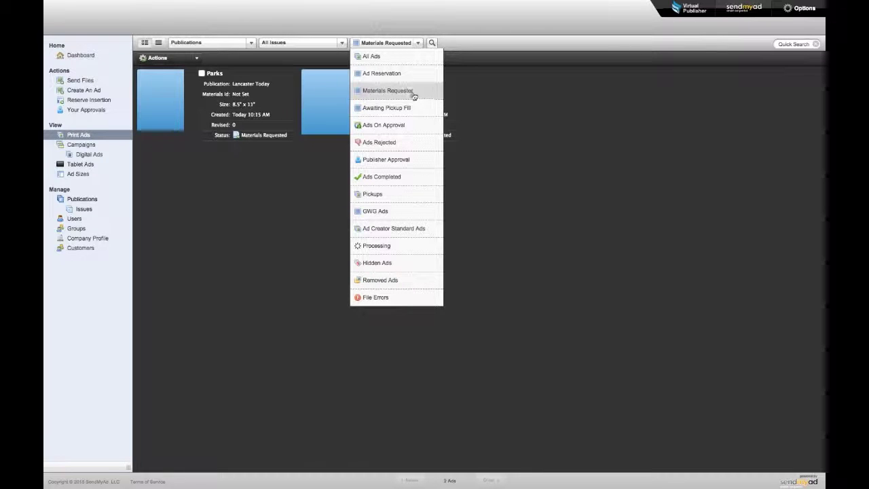
left_click(383, 57)
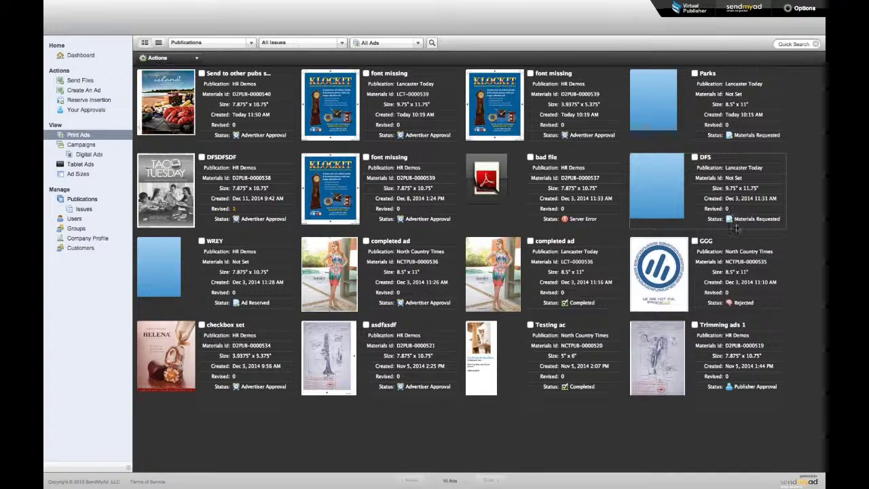
left_click(169, 278)
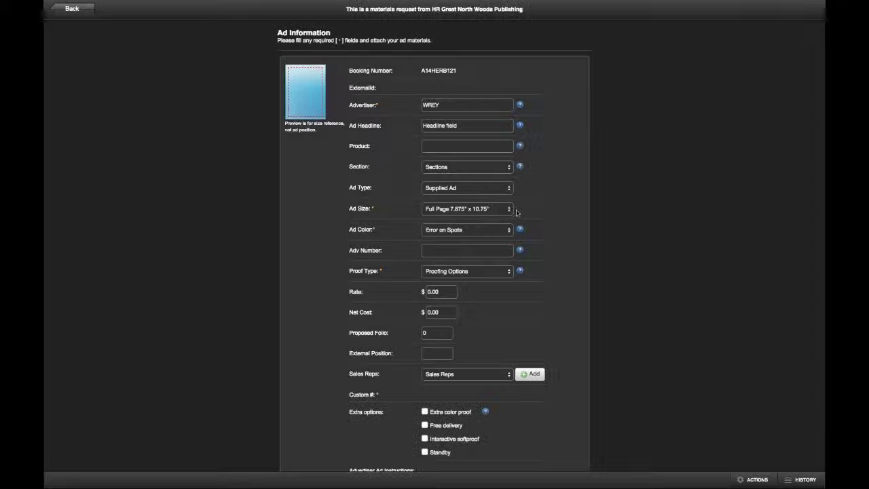
scroll(543, 236, "down", 4)
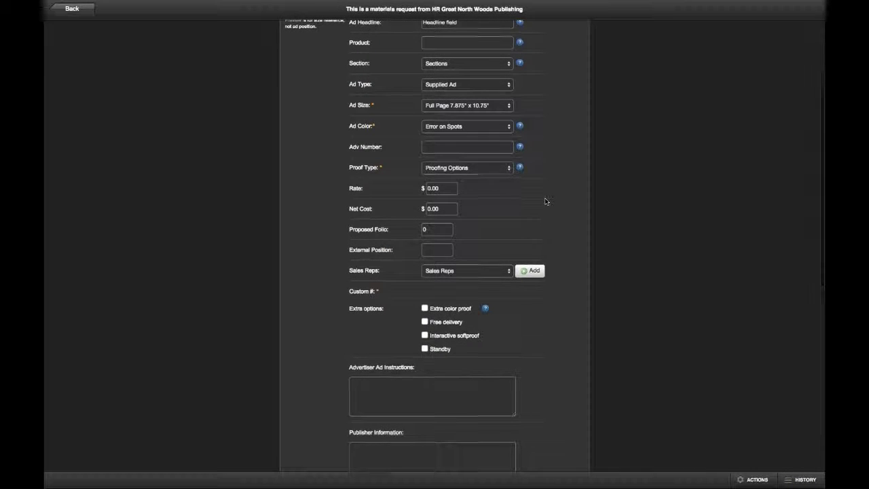
scroll(546, 201, "down", 2)
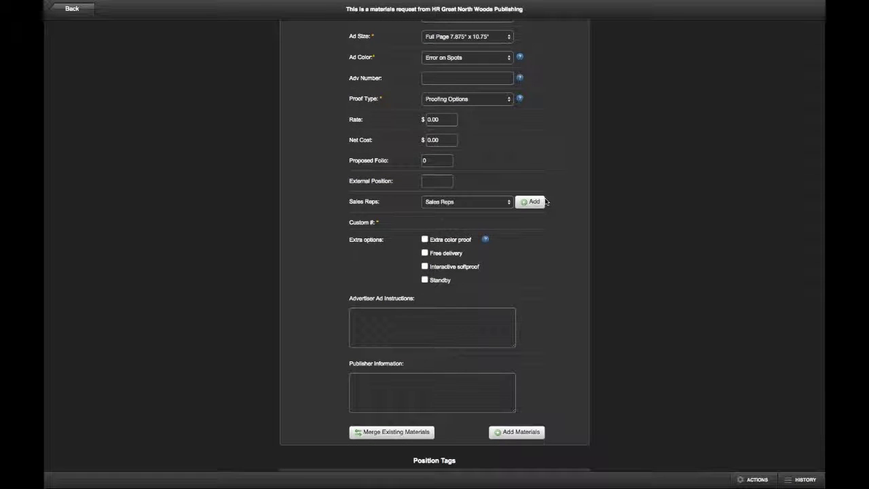
scroll(545, 201, "down", 5)
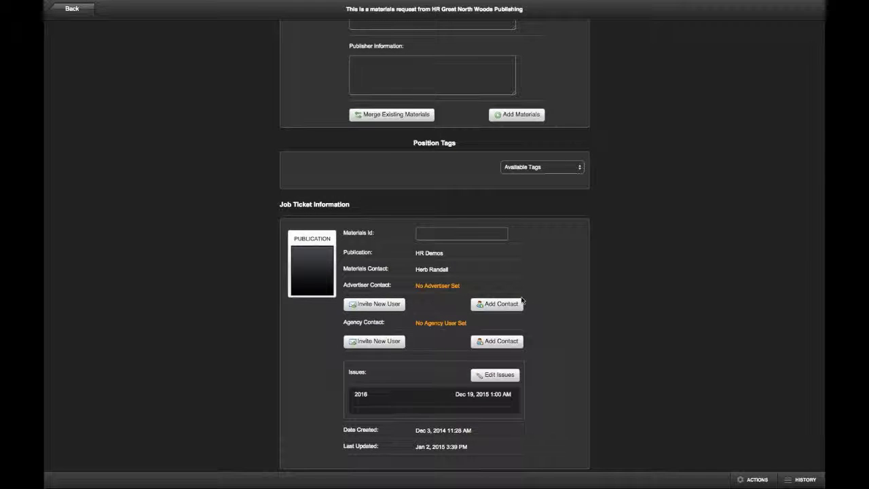
left_click(72, 8)
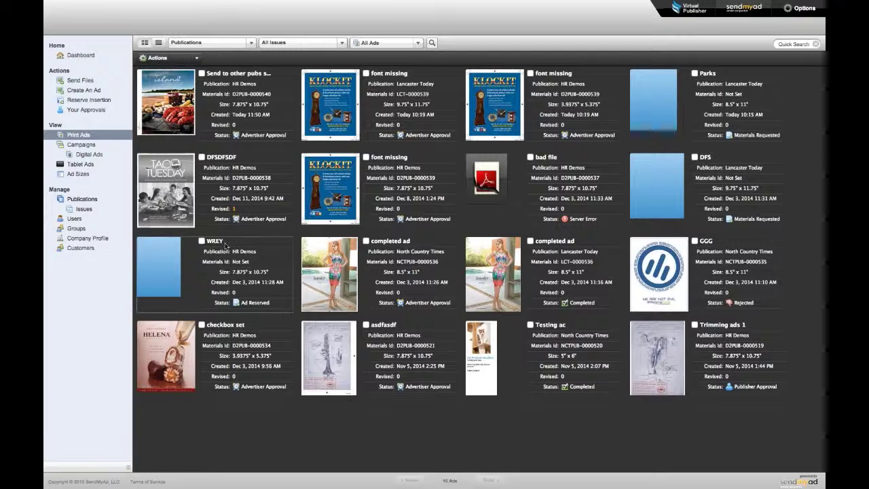
View only the Ad Reservation print ads, and restore the list to All Ads.
left_click(412, 42)
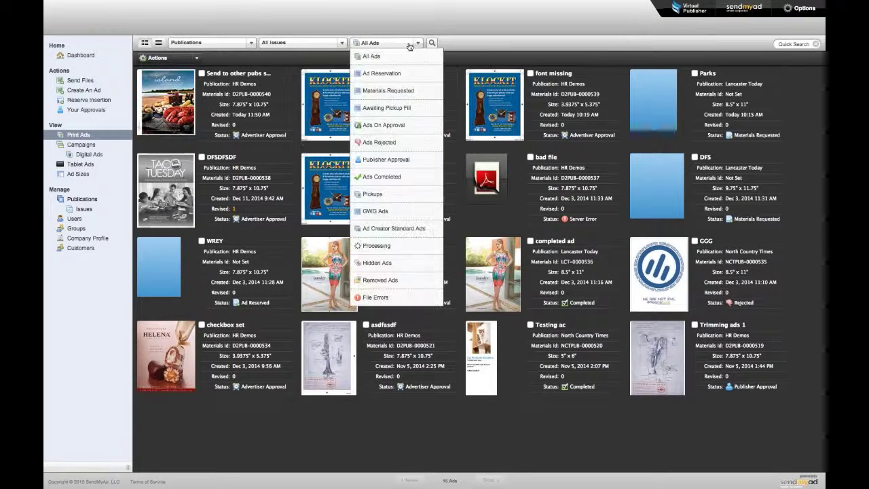
left_click(383, 75)
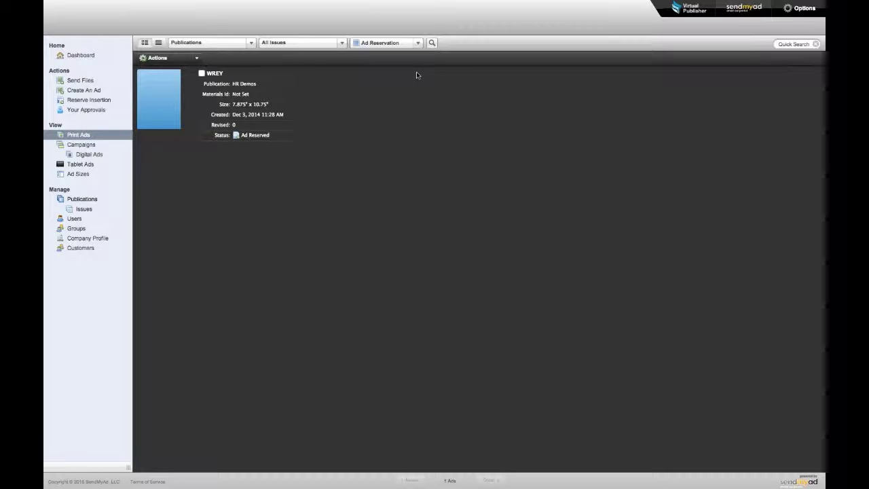
left_click(388, 43)
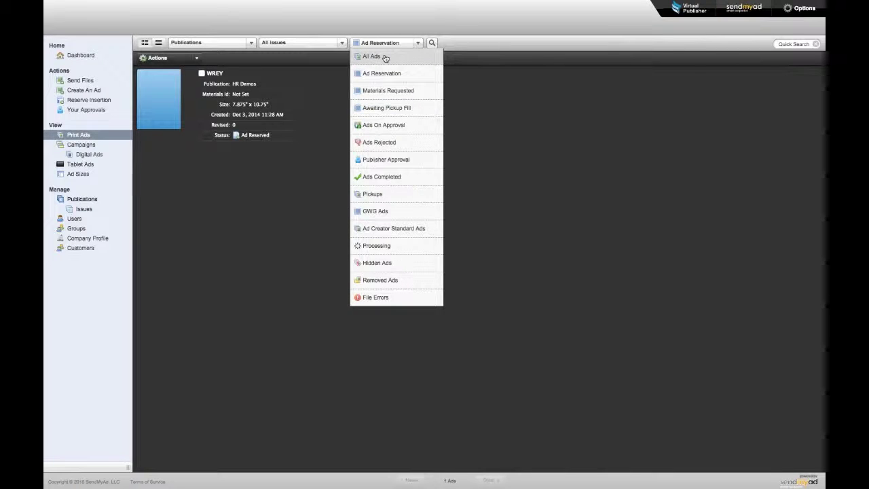
left_click(384, 57)
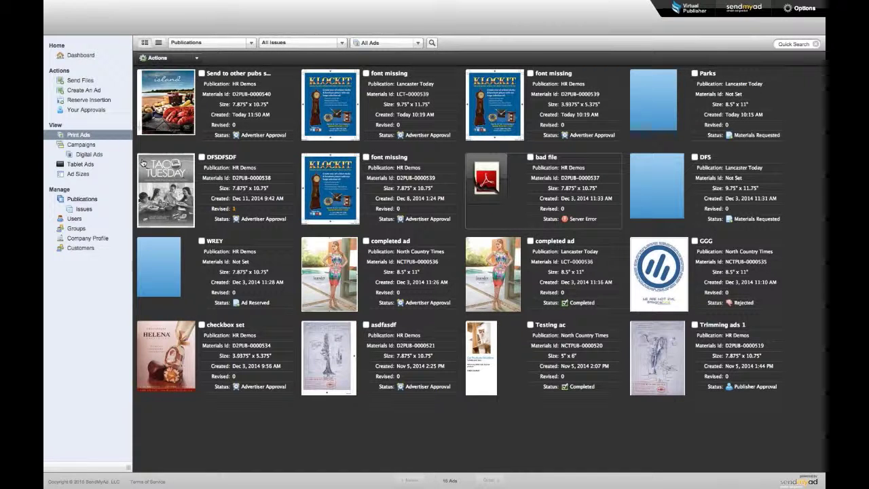
Open the HR Demos island ad and start sending it to other publications, adding North Country Times.
left_click(162, 118)
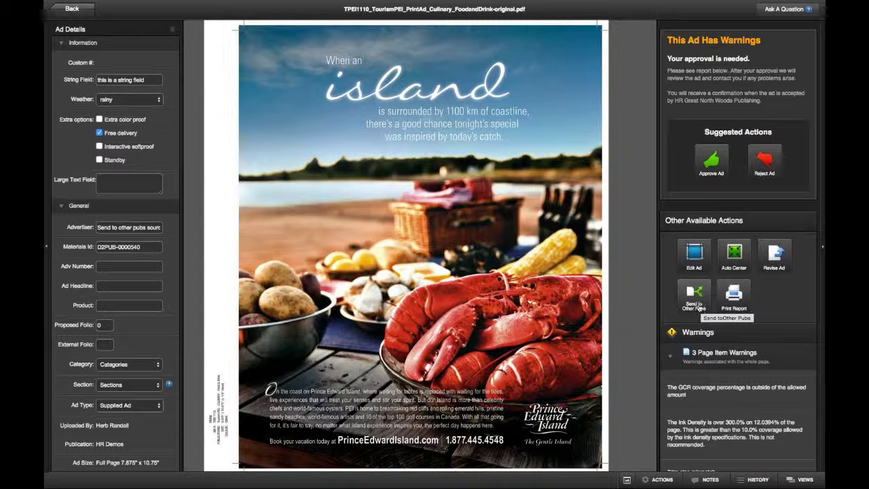
left_click(72, 8)
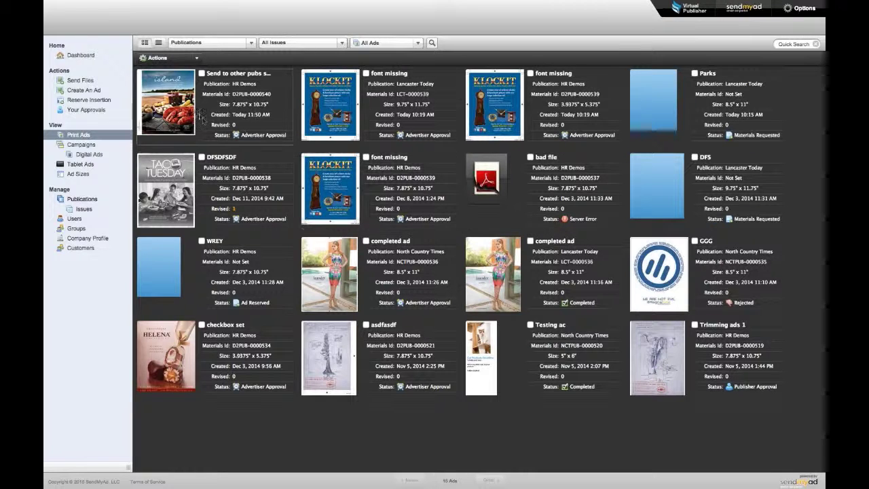
left_click(175, 107)
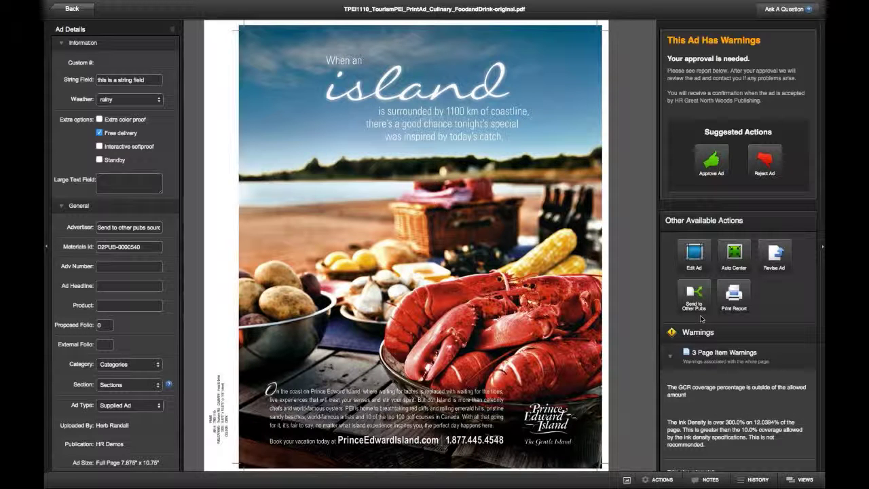
left_click(697, 310)
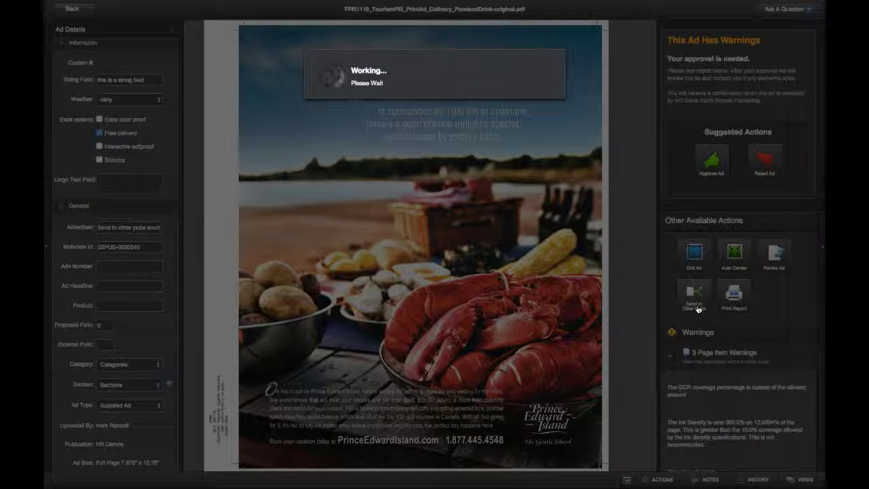
left_click(393, 66)
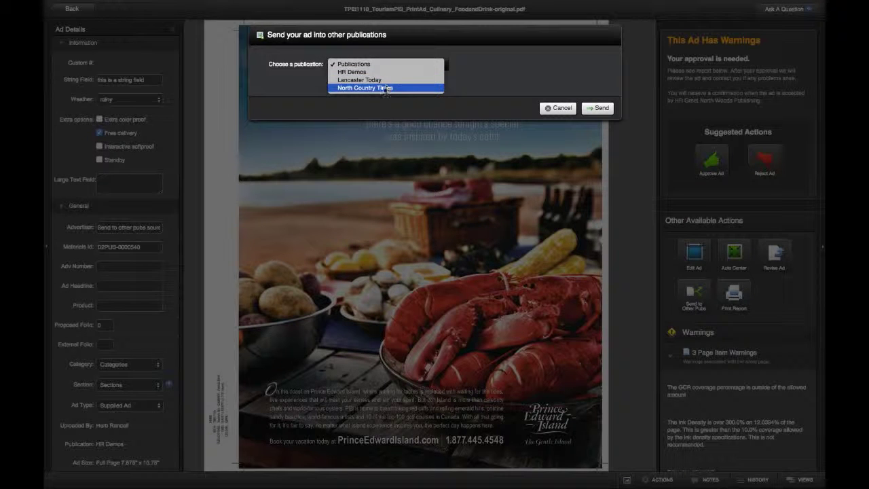
left_click(385, 87)
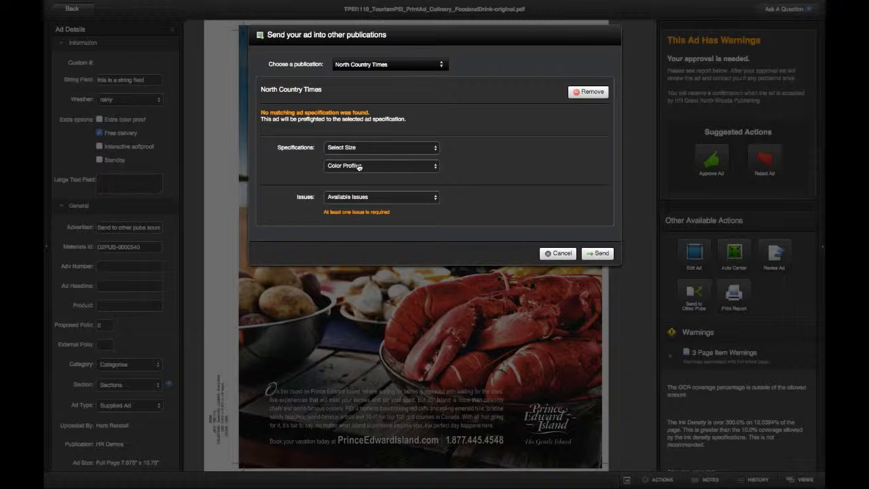
For North Country Times, set the size to Letter 8.5" x 11", the color profile to Convert to Grayscale, and the issue to Mar 30 2015.
left_click(376, 147)
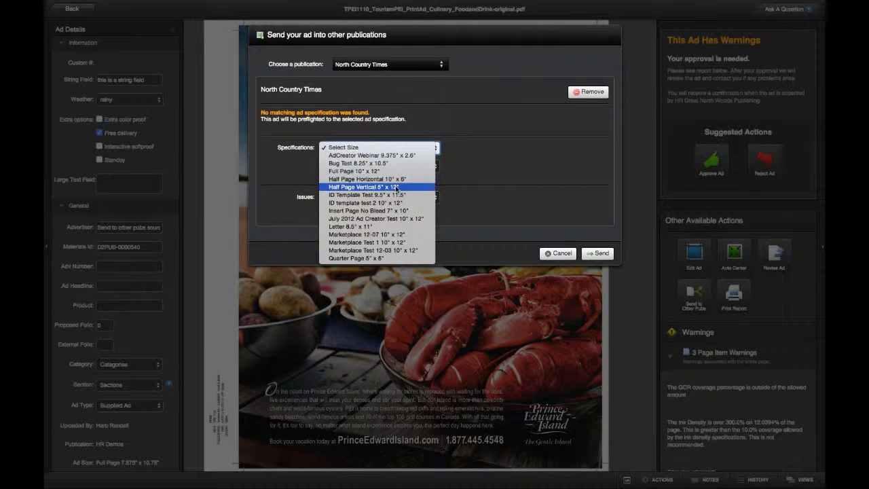
left_click(407, 227)
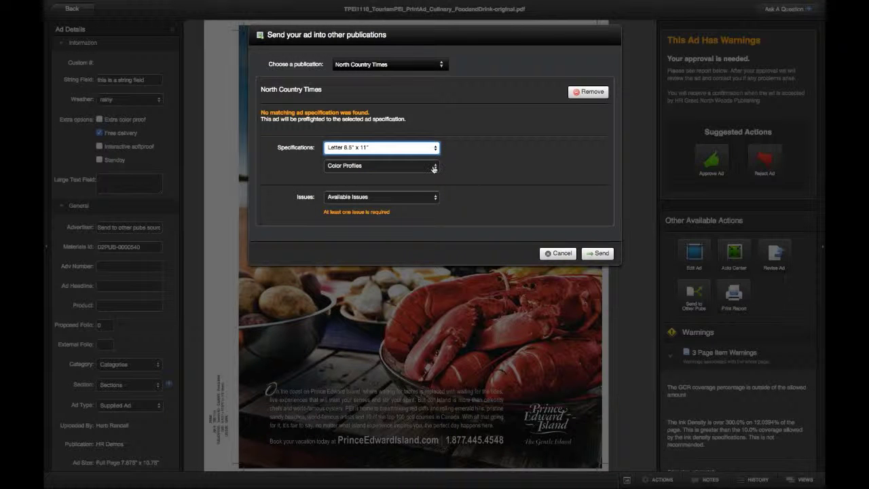
left_click(435, 167)
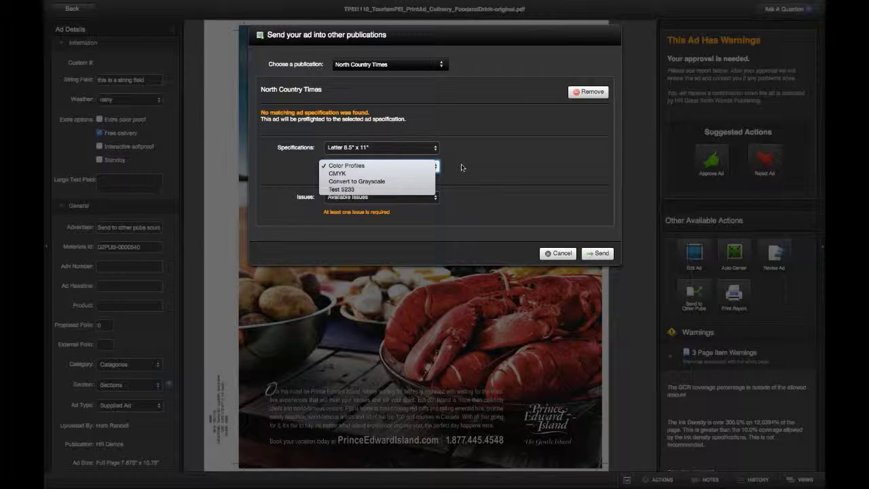
key("Escape")
key("Down")
left_click(410, 198)
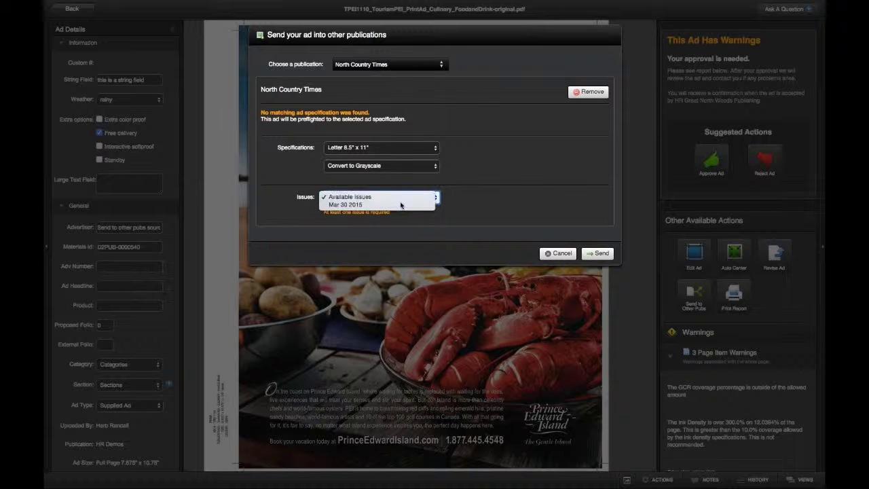
key("Escape")
key("Down")
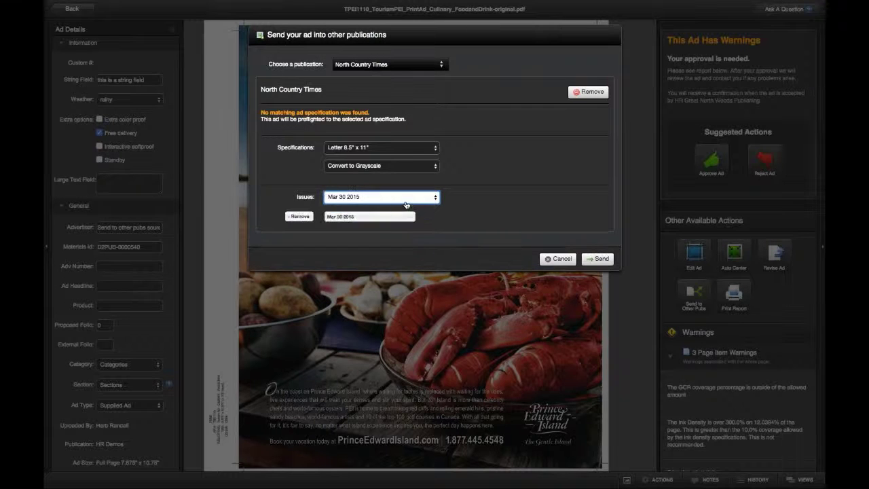
Add Lancaster Today as a second publication with the Marketplace 9.75" x 11.75" size and the Jan 29 2015 issue.
left_click(433, 69)
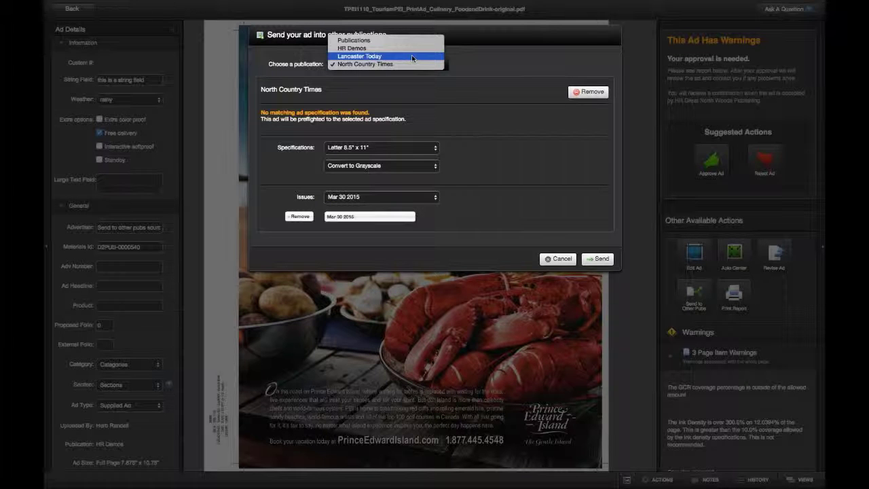
left_click(412, 57)
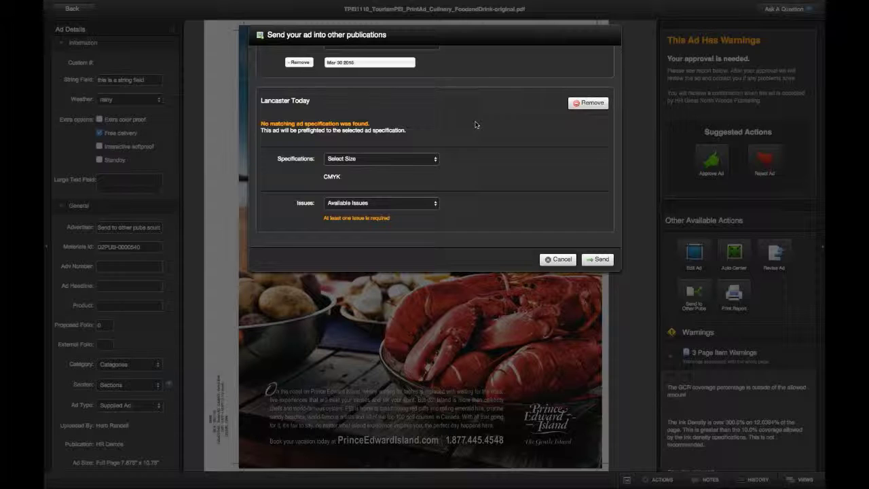
scroll(476, 124, "up", 4)
scroll(475, 124, "down", 3)
scroll(448, 109, "up", 3)
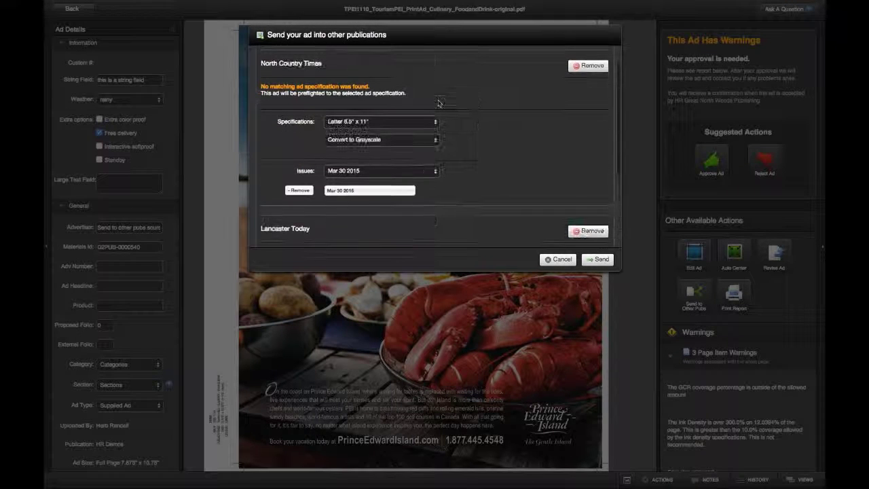
scroll(483, 134, "down", 3)
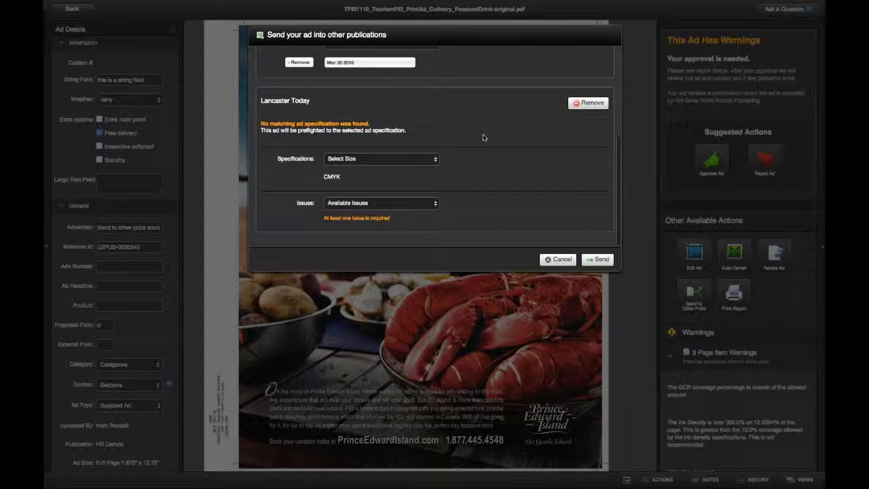
left_click(411, 158)
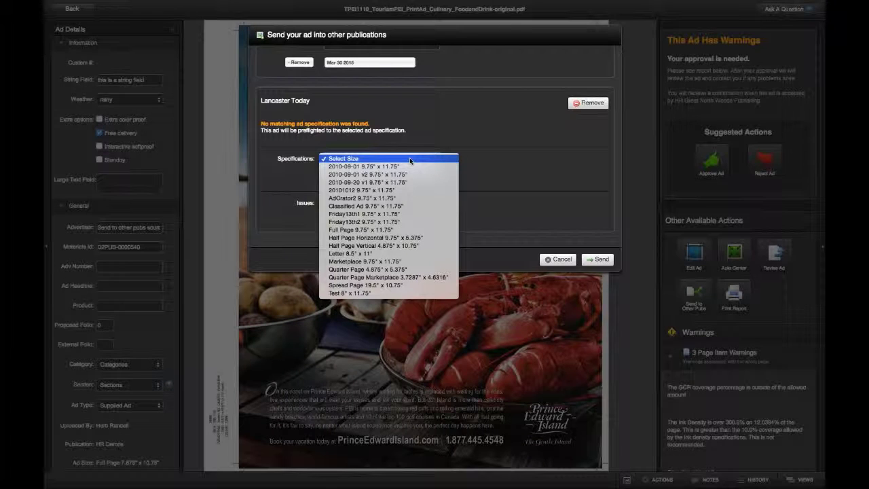
left_click(418, 261)
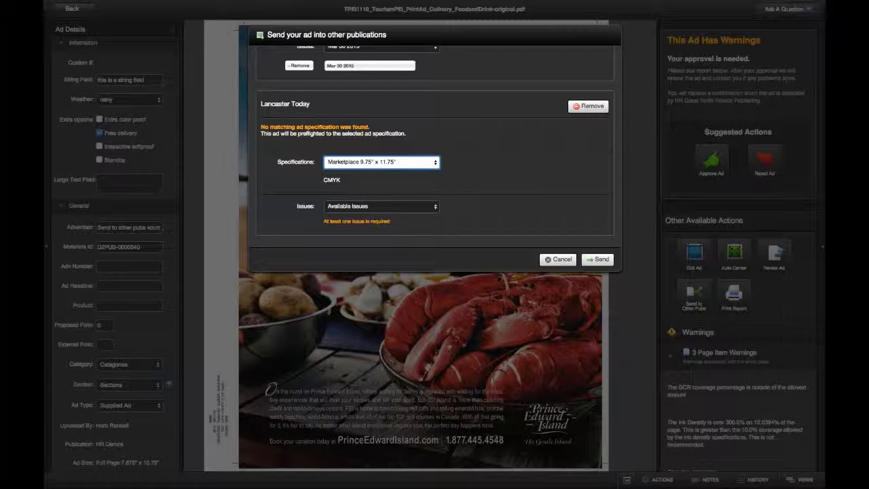
left_click(387, 206)
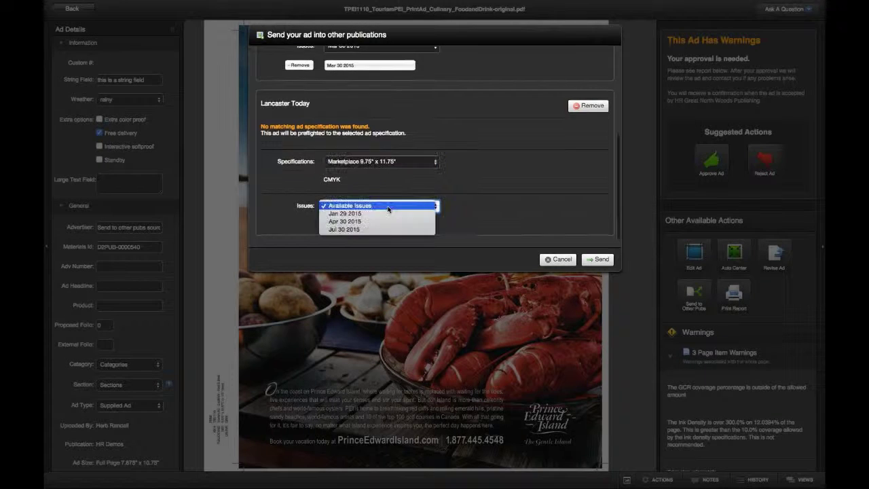
left_click(399, 216)
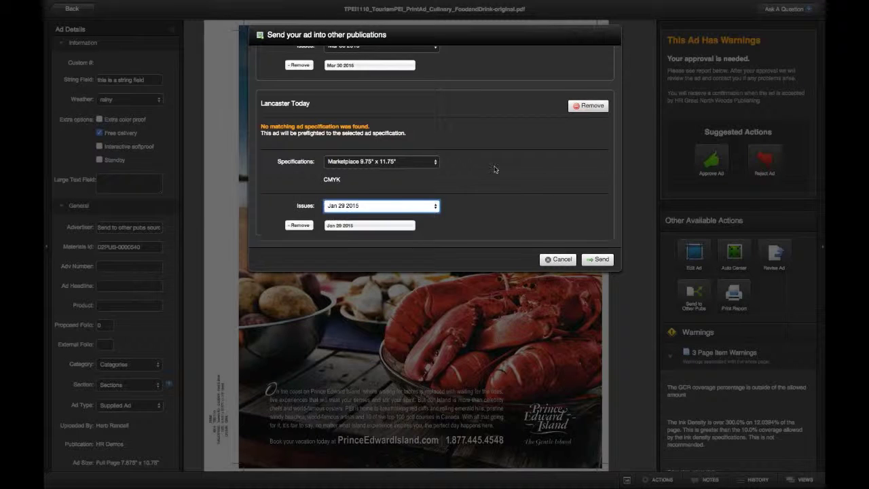
Review the specifications and issues chosen for North Country Times and Lancaster Today, and the list of available publications.
scroll(494, 169, "up", 3)
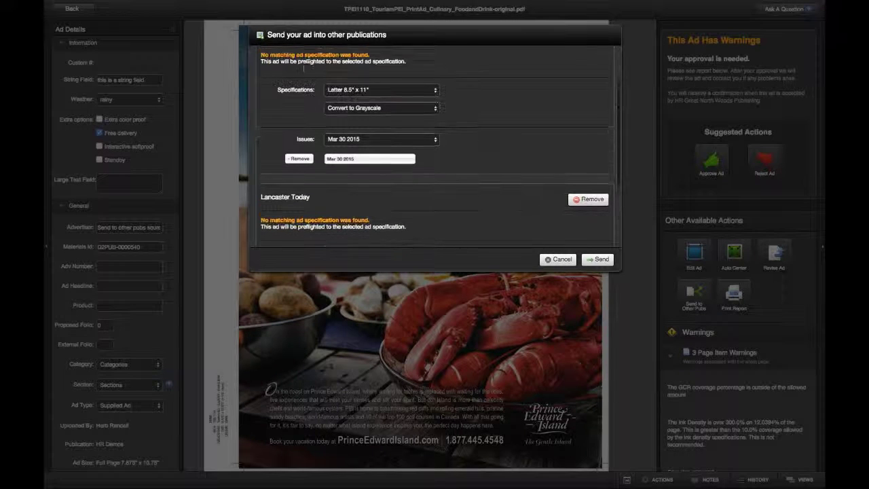
scroll(495, 144, "up", 2)
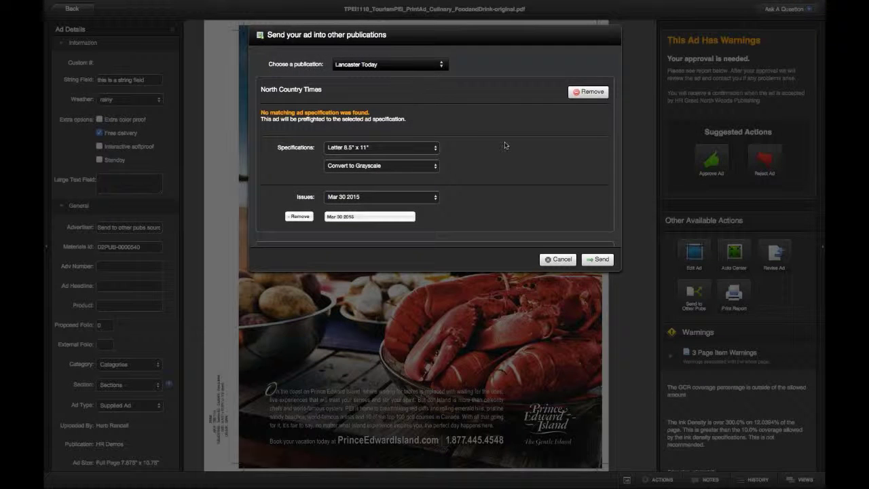
left_click(385, 68)
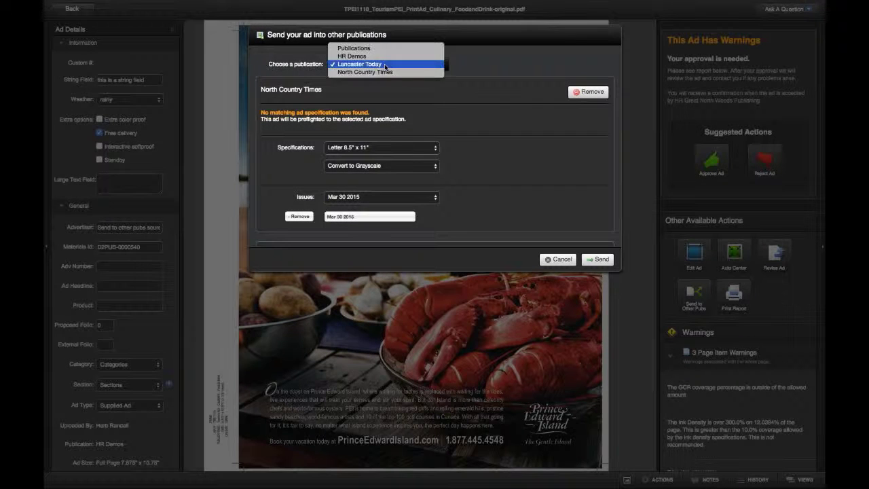
left_click(467, 66)
scroll(517, 136, "down", 5)
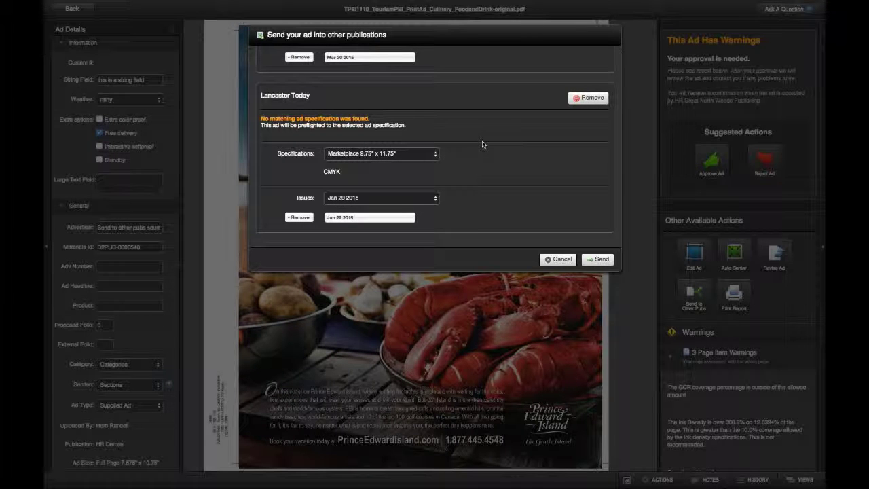
scroll(482, 144, "up", 2)
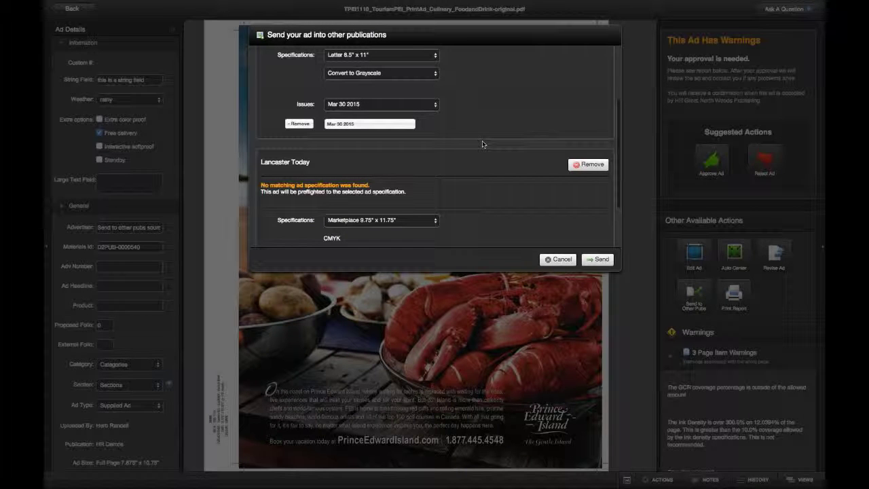
scroll(482, 144, "up", 3)
Add HR Demos as another publication, check its matching-specification and issue choices, and remove it from the send request.
left_click(374, 63)
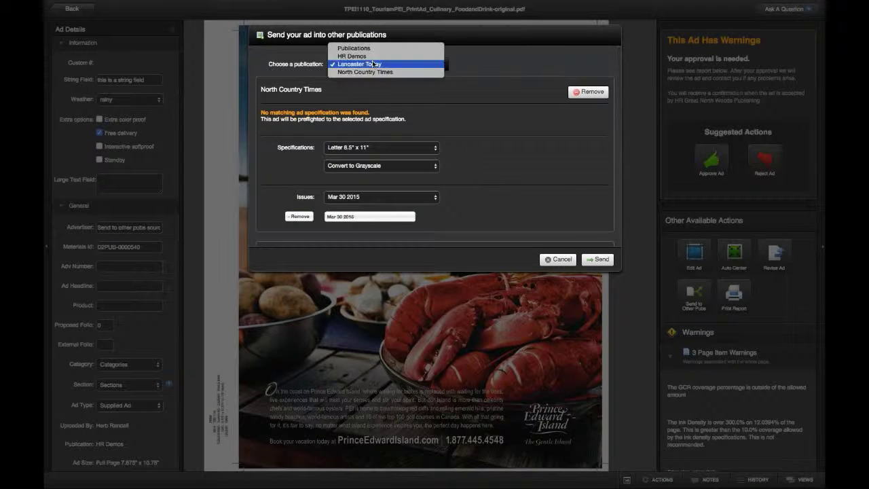
left_click(372, 57)
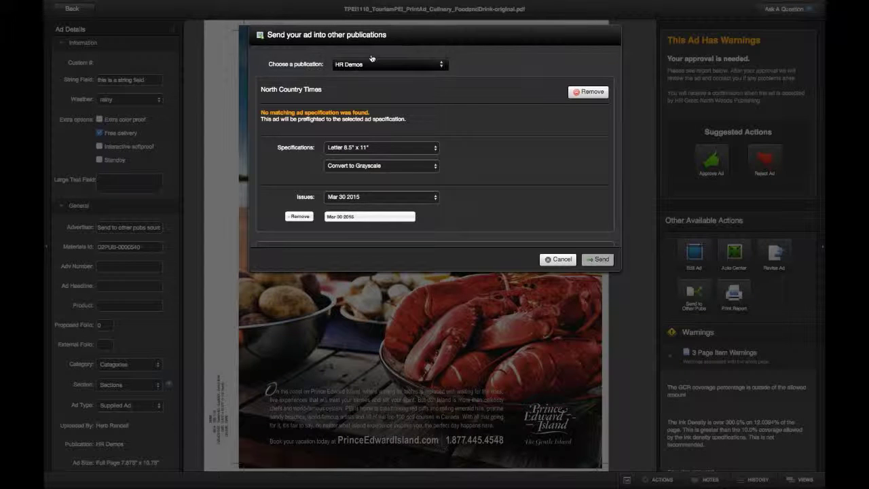
scroll(468, 138, "down", 2)
scroll(468, 138, "down", 2)
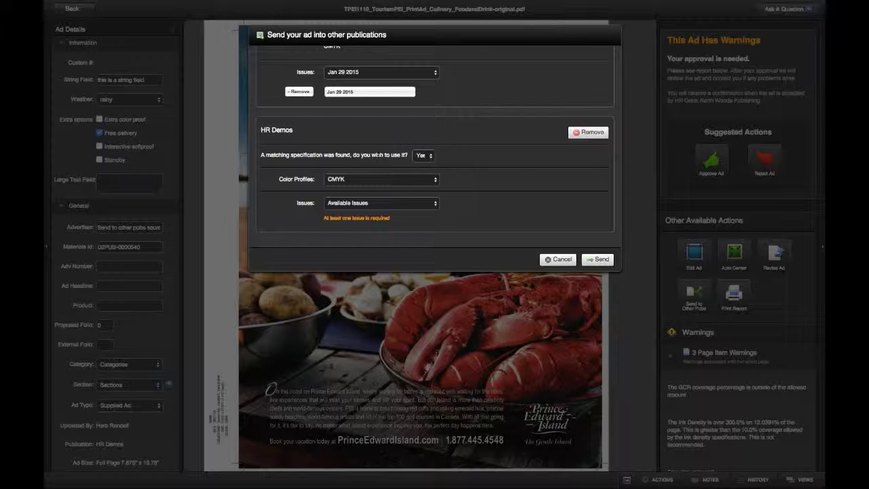
left_click(429, 157)
left_click(424, 155)
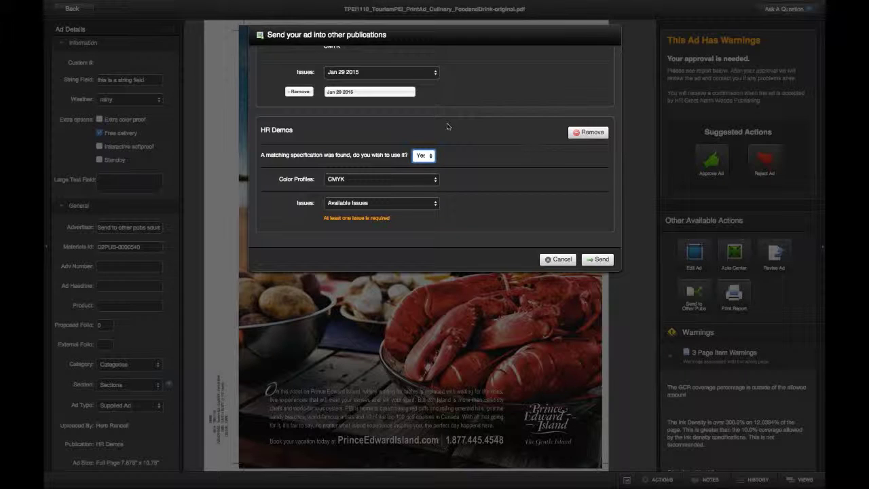
left_click(528, 195)
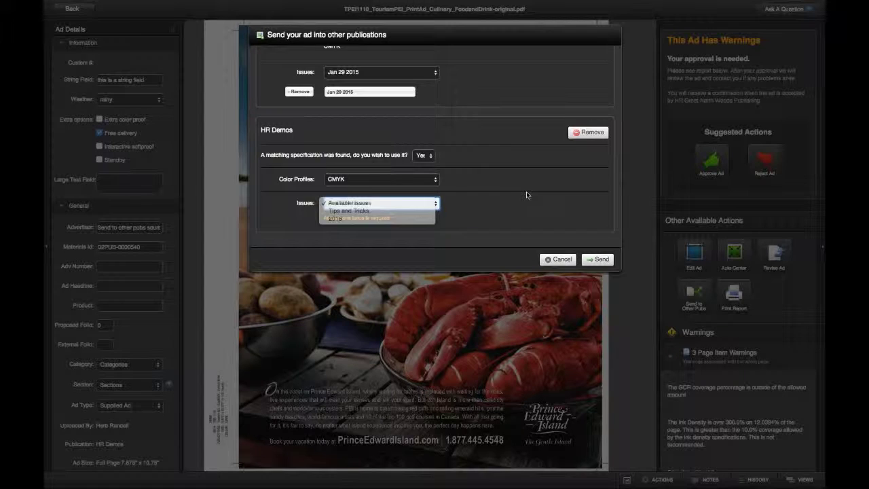
left_click(596, 136)
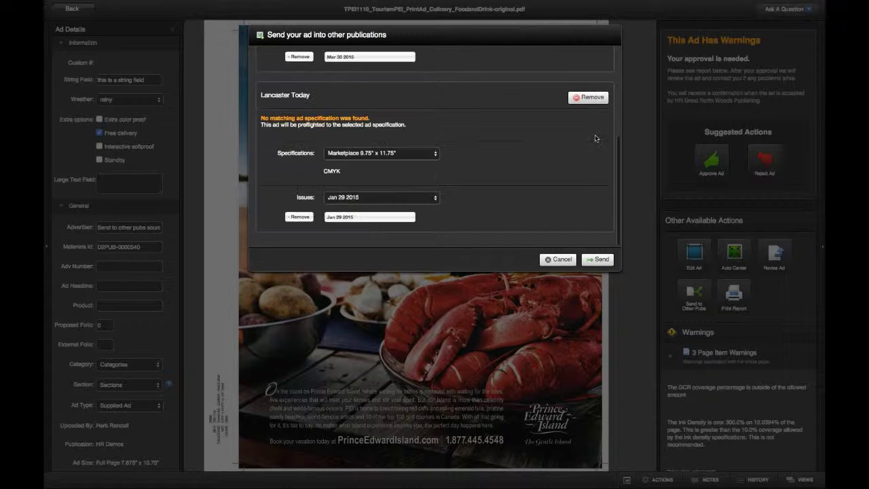
Send the ad to North Country Times and Lancaster Today.
scroll(556, 171, "up", 5)
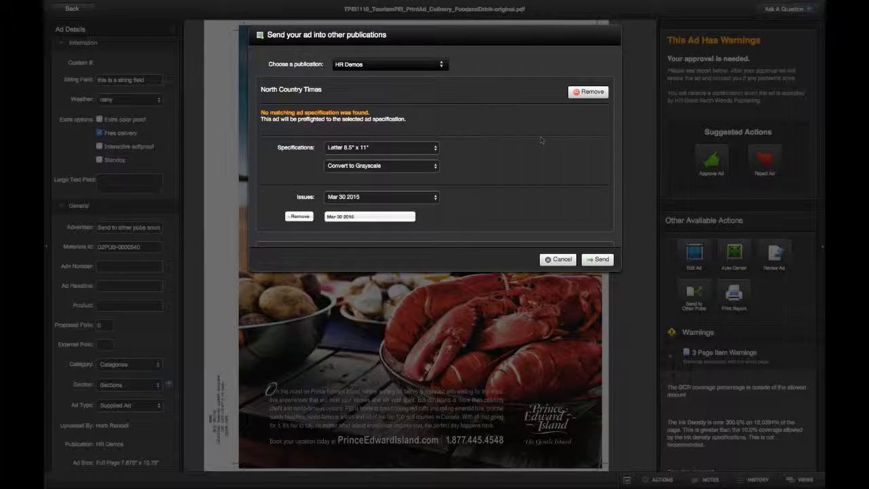
left_click(601, 261)
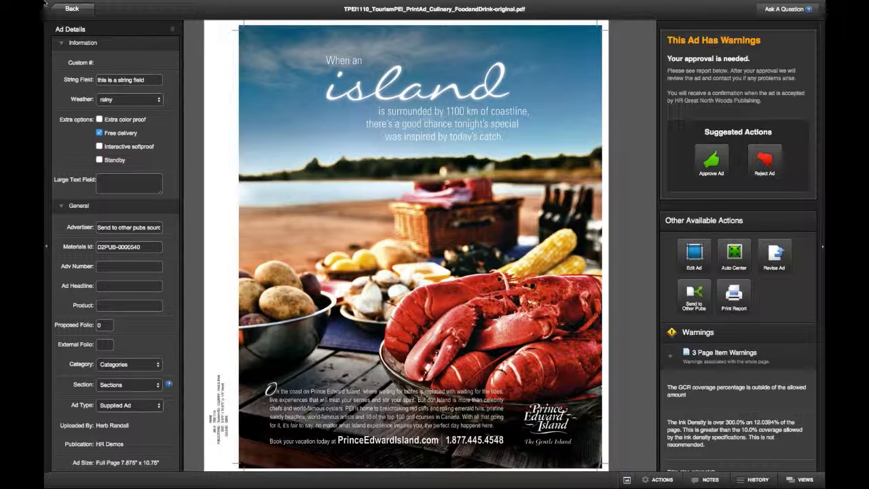
Return to the print ads list, refresh it, and reopen the original HR Demos island ad.
left_click(81, 12)
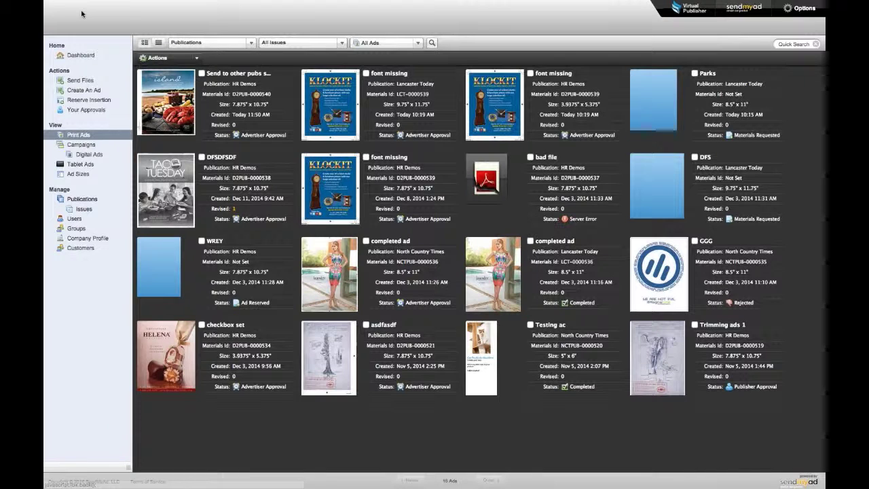
left_click(78, 135)
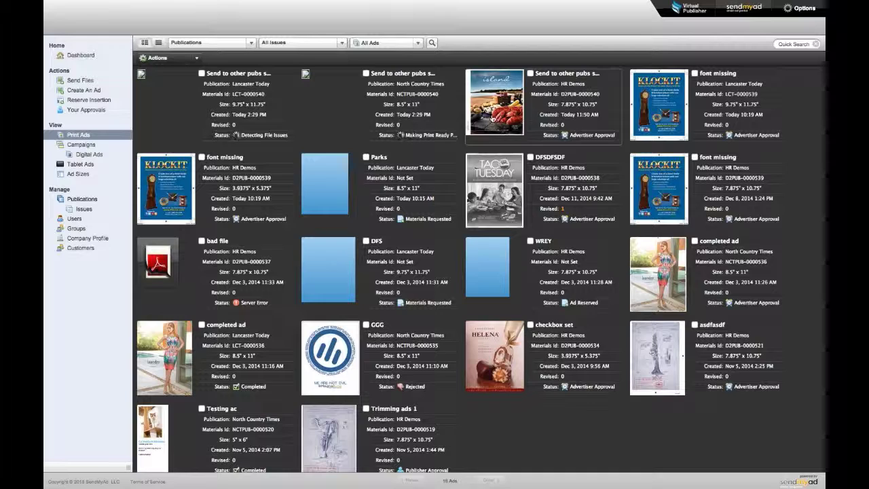
left_click(493, 118)
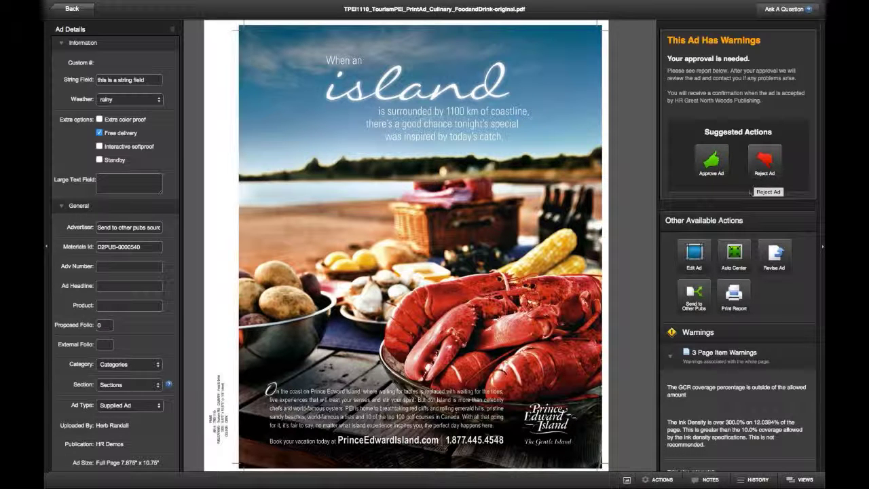
Refresh the print ads list, review the North Country Times copy of the island ad, and return to the list.
left_click(65, 9)
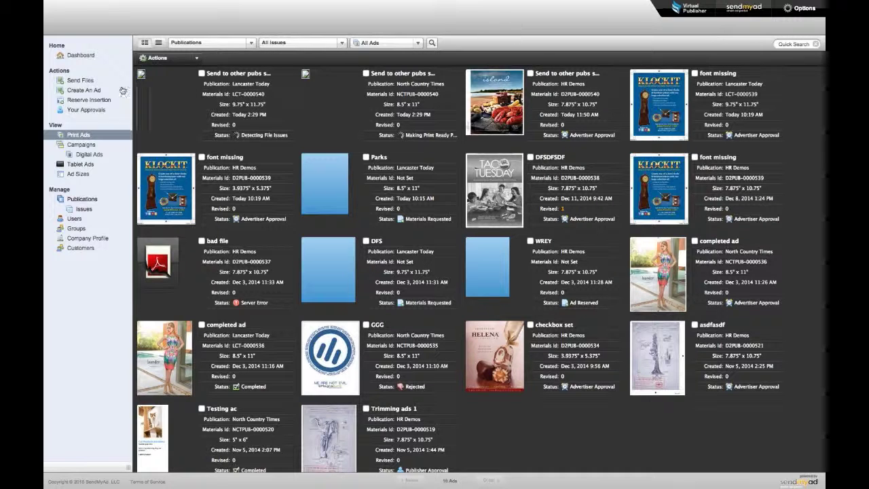
left_click(78, 135)
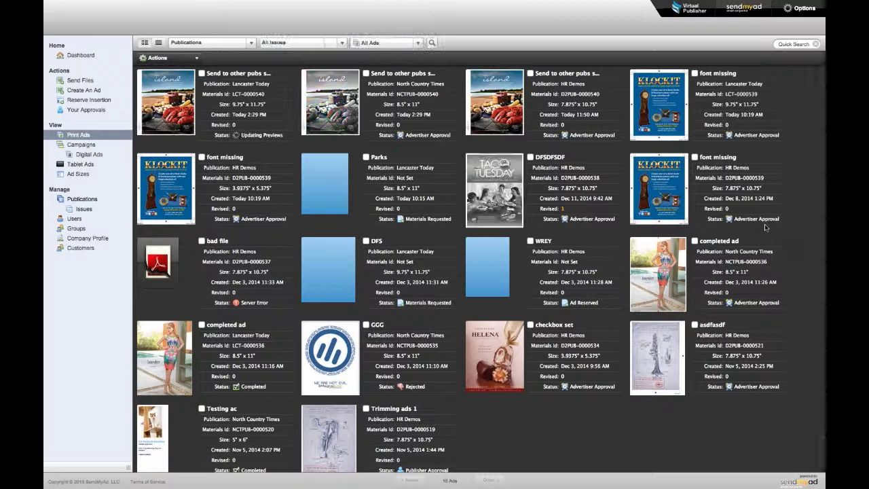
left_click(345, 109)
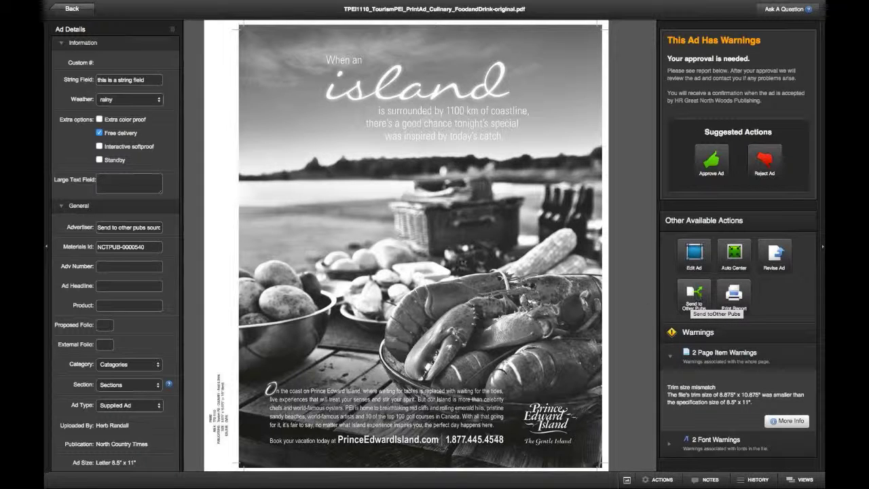
left_click(68, 10)
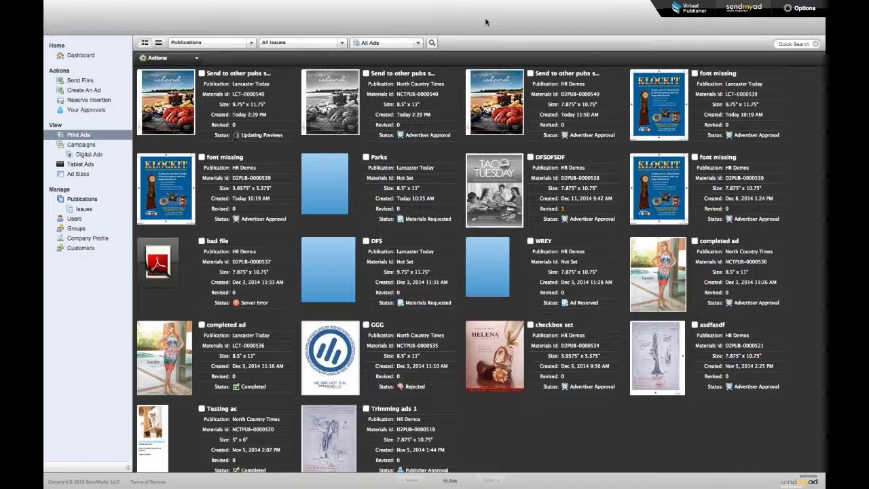
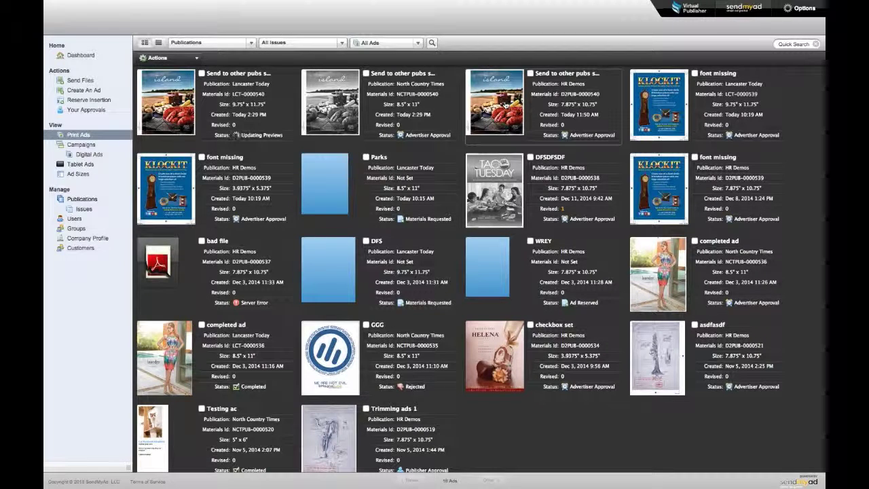
Add the 2016 issue to the running issues in the original HR Demos island ad's job ticket.
left_click(505, 104)
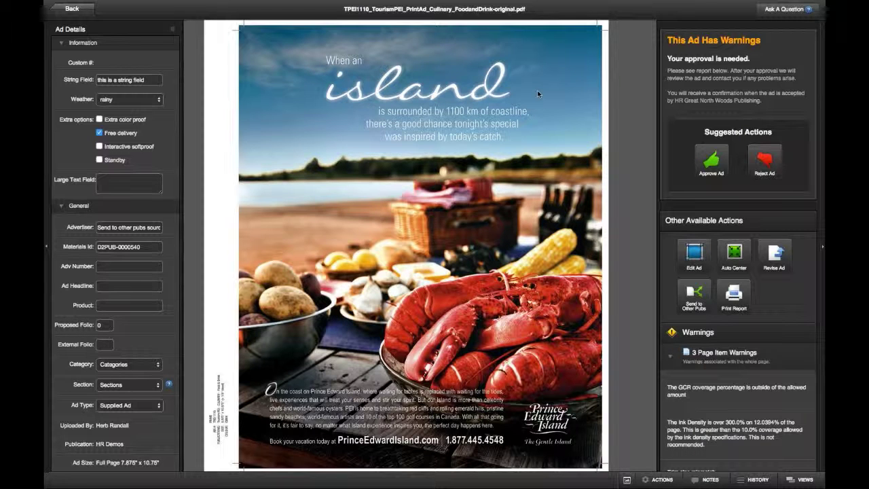
left_click(81, 43)
left_click(80, 59)
left_click(82, 73)
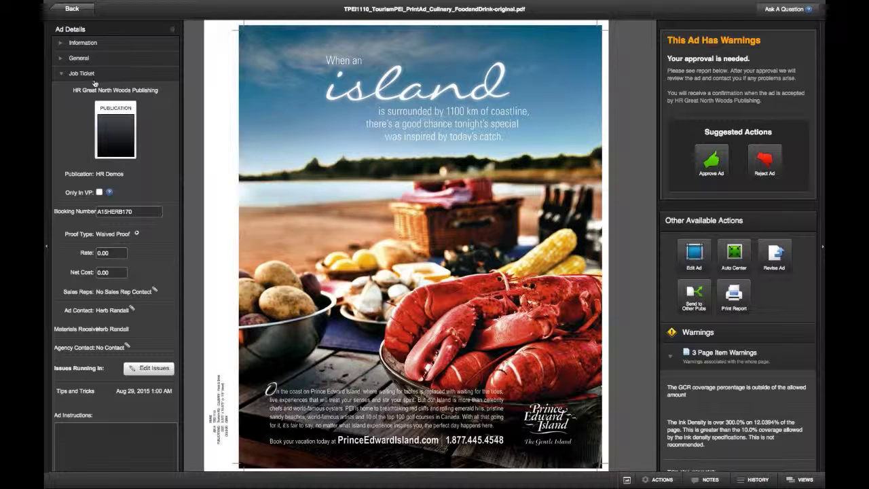
left_click(144, 367)
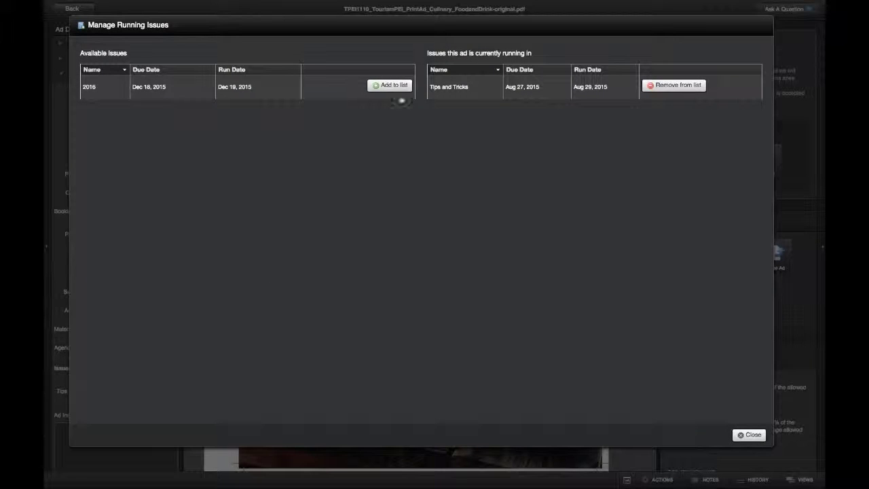
left_click(392, 87)
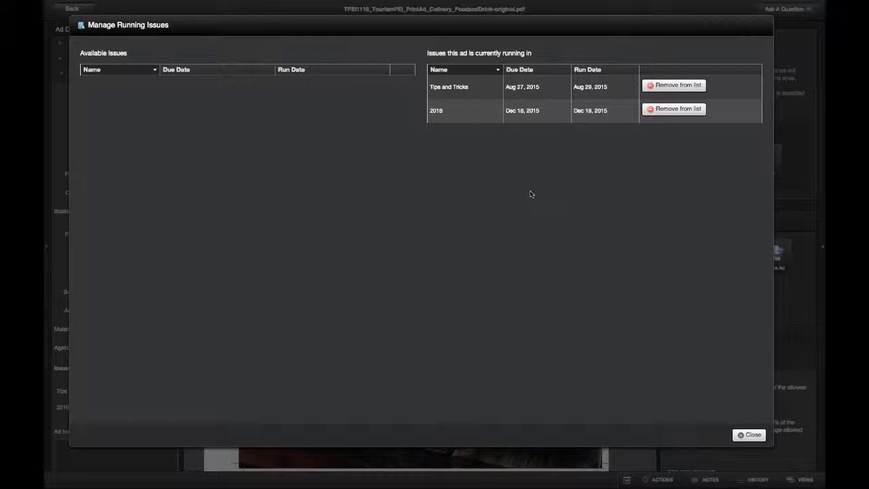
left_click(749, 435)
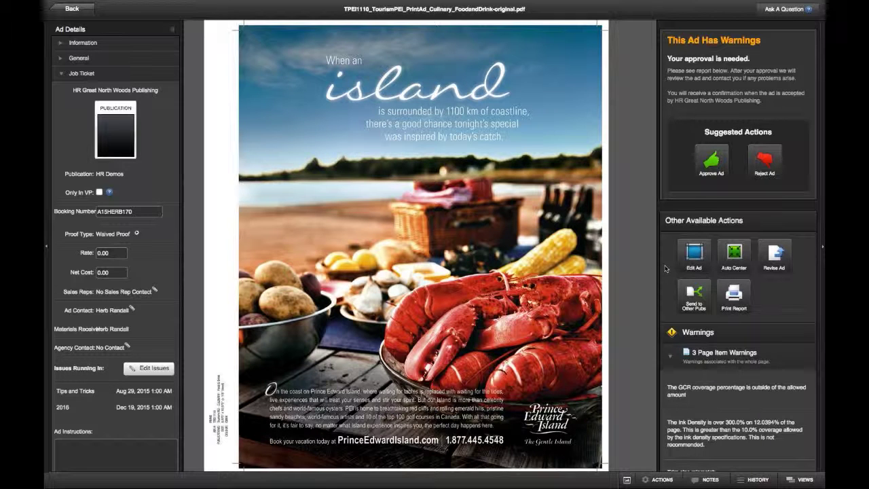
Open the source ad from the North Country Times copy's general details, check its advertiser name, and return to the print ads list.
left_click(84, 9)
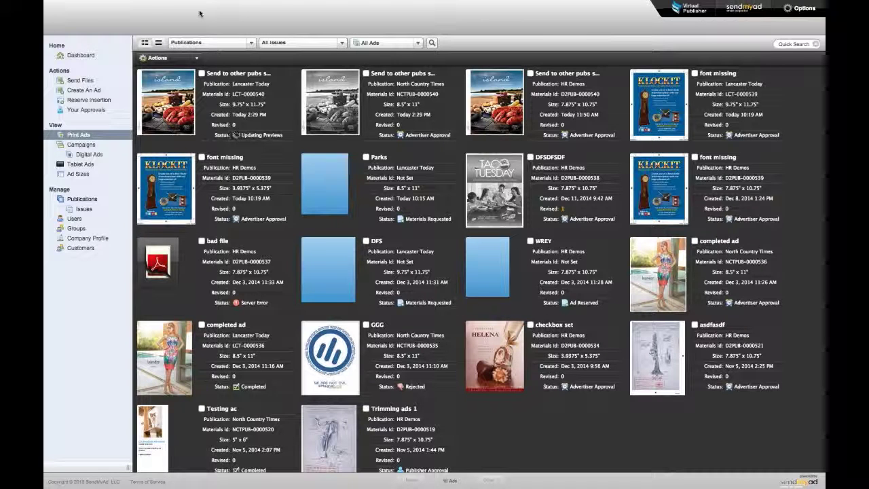
left_click(328, 108)
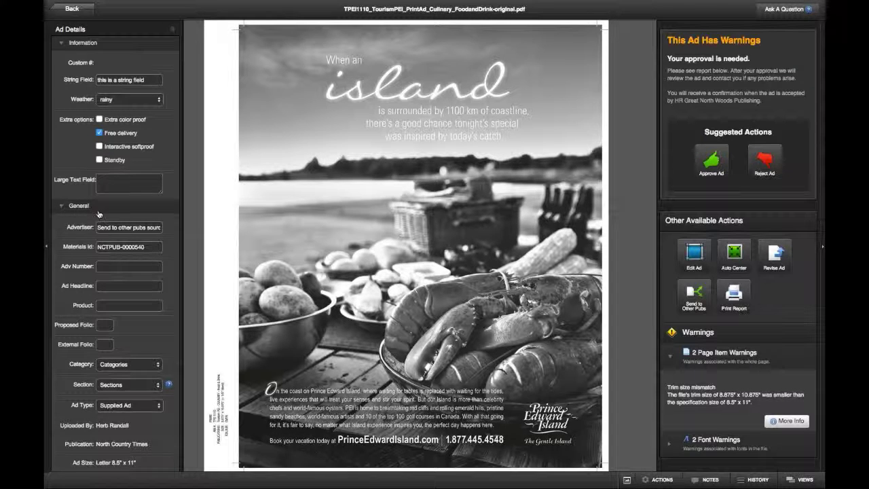
scroll(84, 210, "down", 1)
scroll(102, 135, "down", 10)
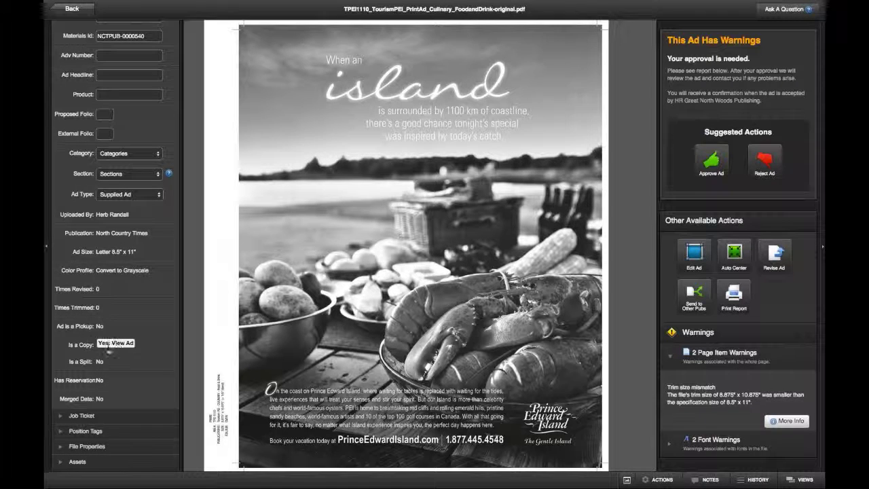
left_click(116, 344)
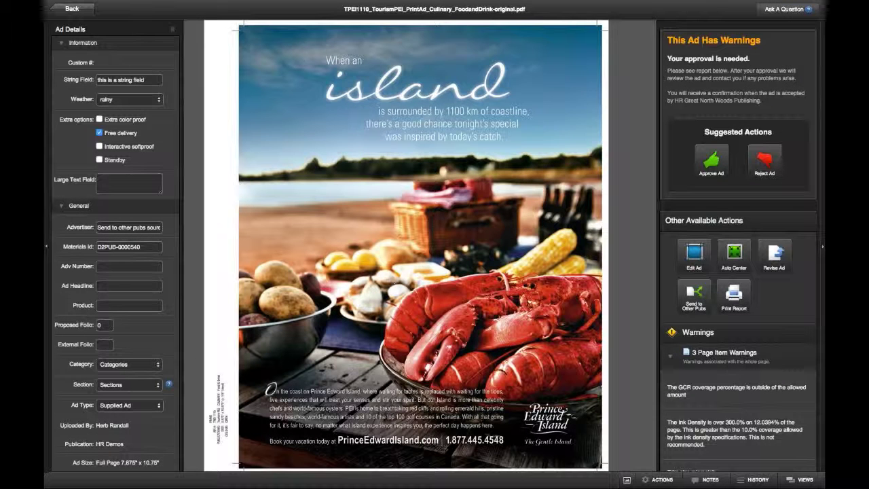
left_click_drag(124, 227, 165, 214)
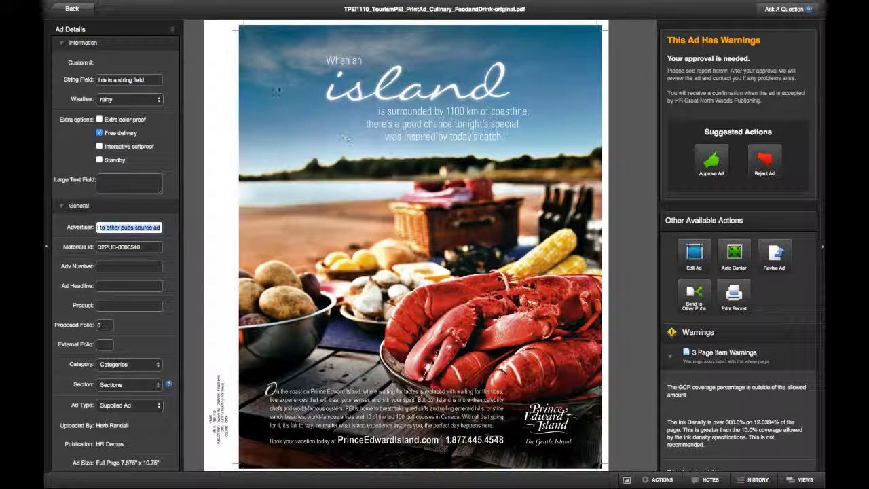
left_click(73, 8)
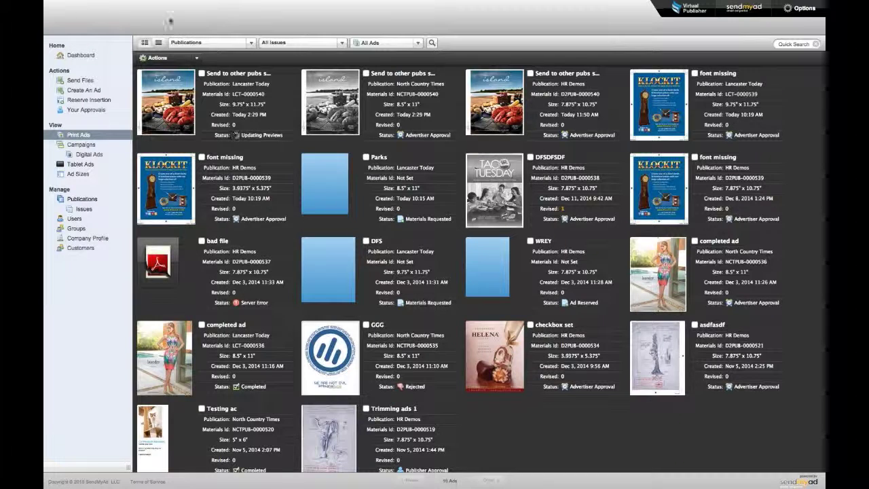